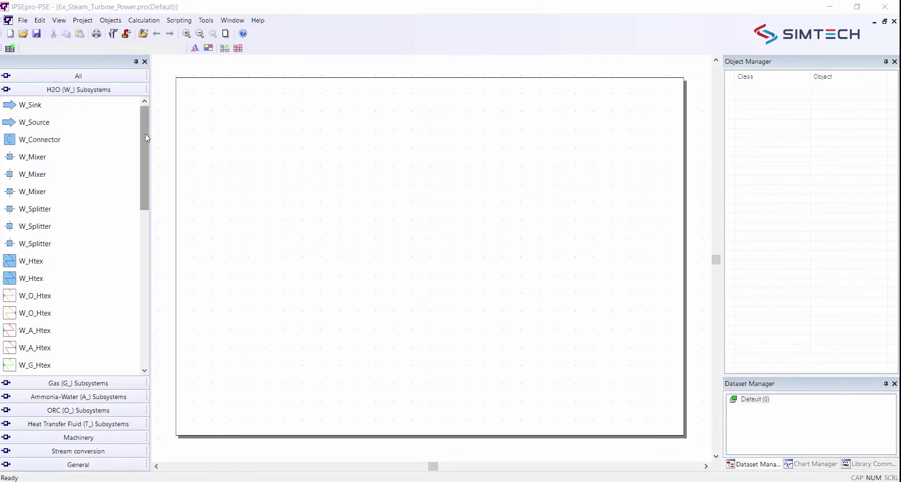
Step: Place a W_Turbine unit, W_Turbine001, at the centre of the flowsheet
{"action": "left_click_drag", "start_coordinate": [146, 139], "coordinate": [139, 284]}
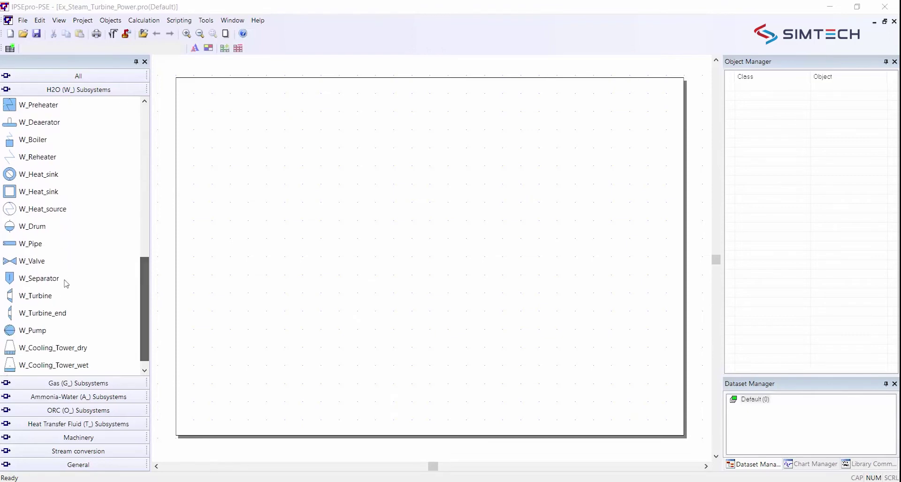
{"action": "left_click", "coordinate": [14, 297]}
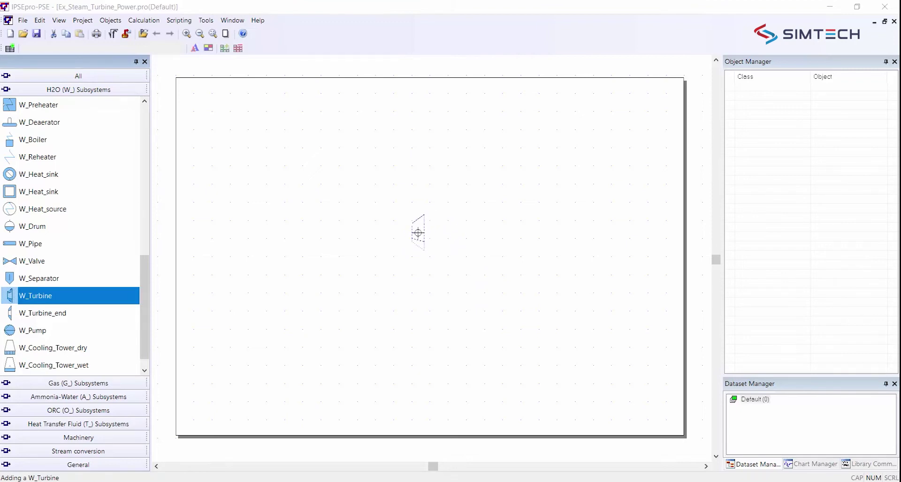
{"action": "left_click", "coordinate": [417, 233]}
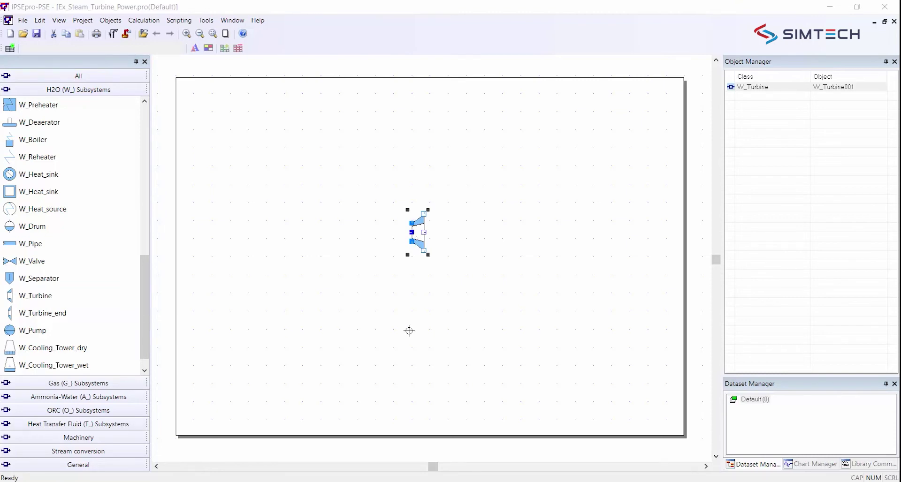
Step: Place a W_Source upper left of the turbine and a W_Sink below it
{"action": "left_click_drag", "start_coordinate": [144, 313], "coordinate": [148, 139]}
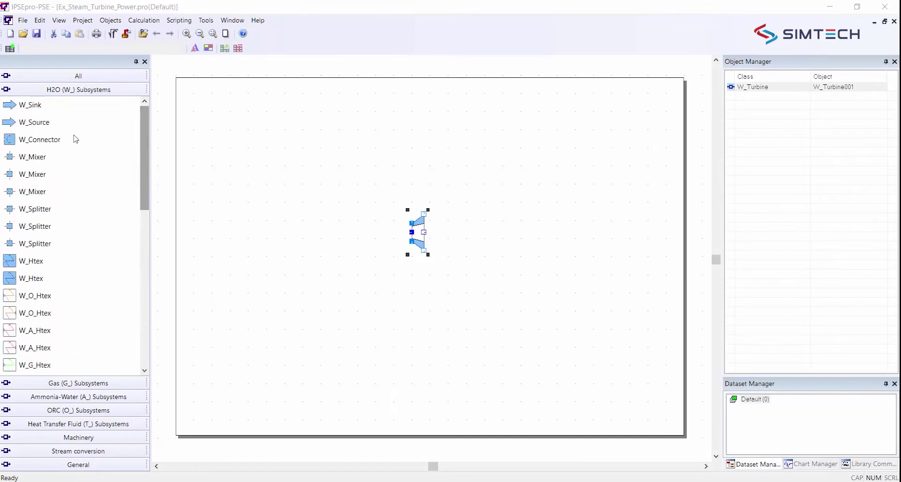
{"action": "left_click", "coordinate": [10, 123]}
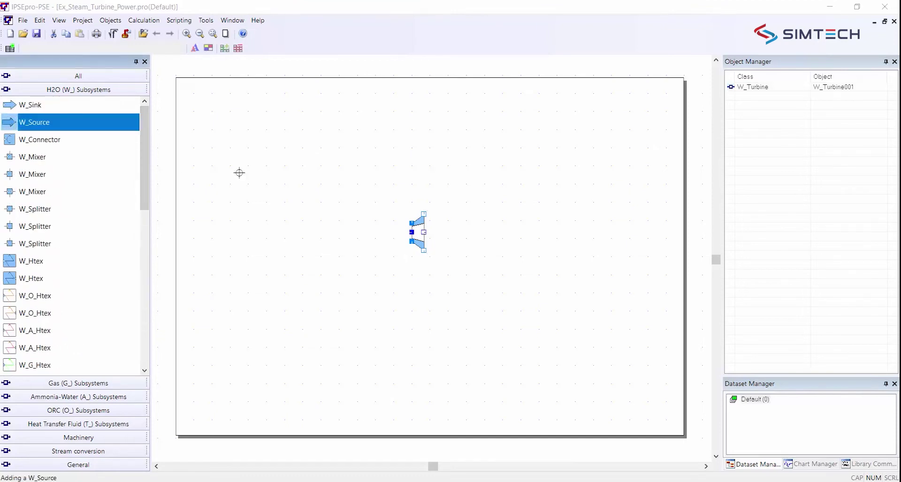
{"action": "left_click", "coordinate": [325, 168]}
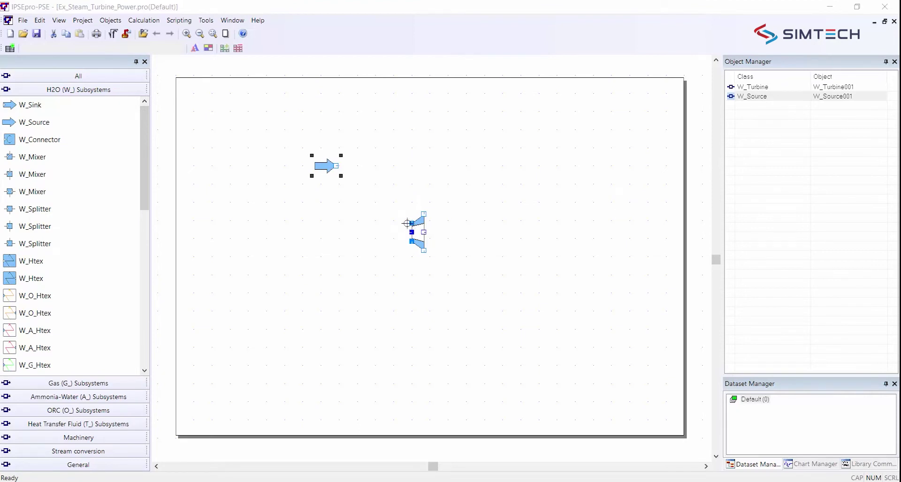
{"action": "left_click", "coordinate": [13, 106]}
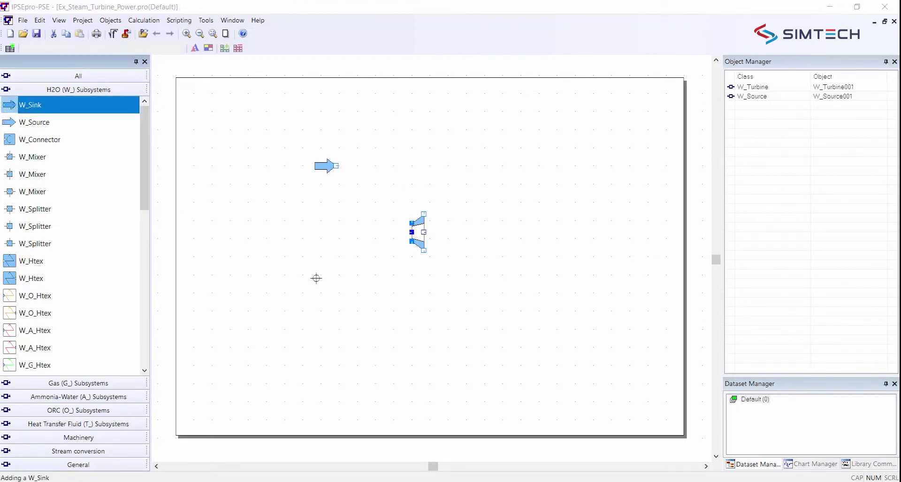
{"action": "left_click", "coordinate": [427, 305]}
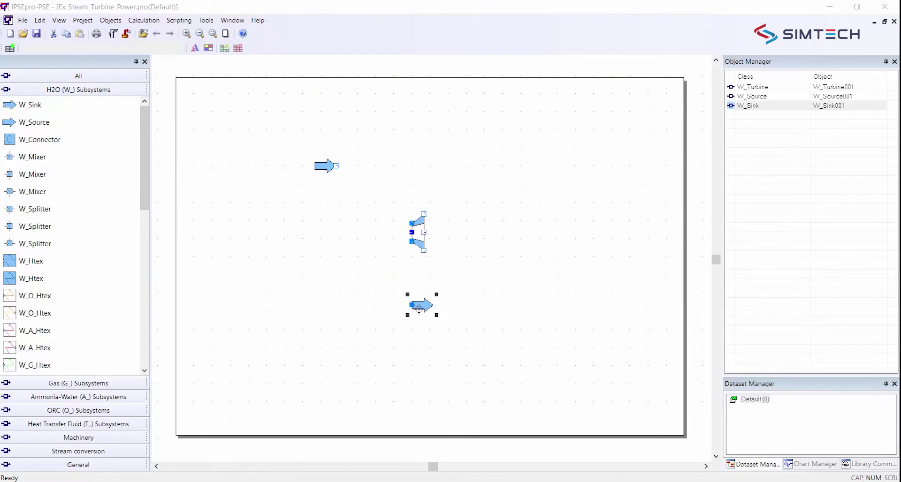
Step: Rotate the sink until it points down and shift it slightly lower
{"action": "left_click", "coordinate": [112, 20]}
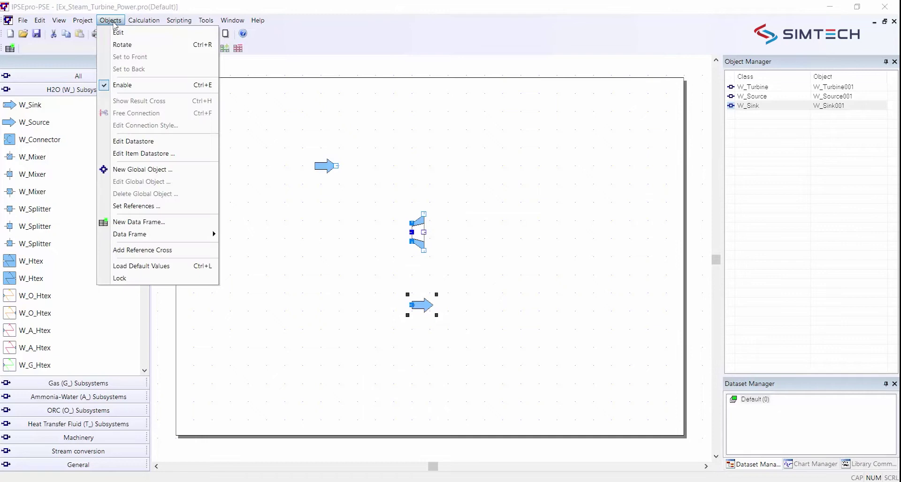
{"action": "left_click", "coordinate": [123, 45]}
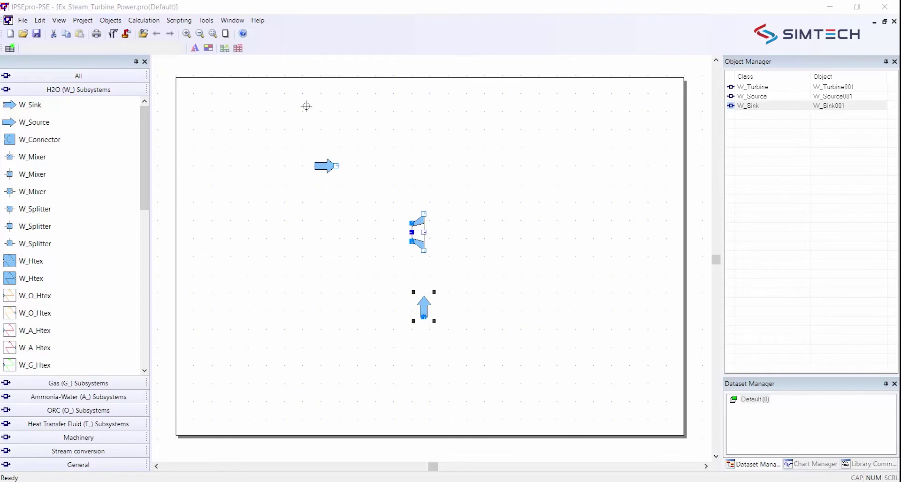
{"action": "key", "text": "ctrl+r"}
{"action": "key", "text": "ctrl+r"}
{"action": "left_click_drag", "start_coordinate": [424, 307], "coordinate": [424, 331]}
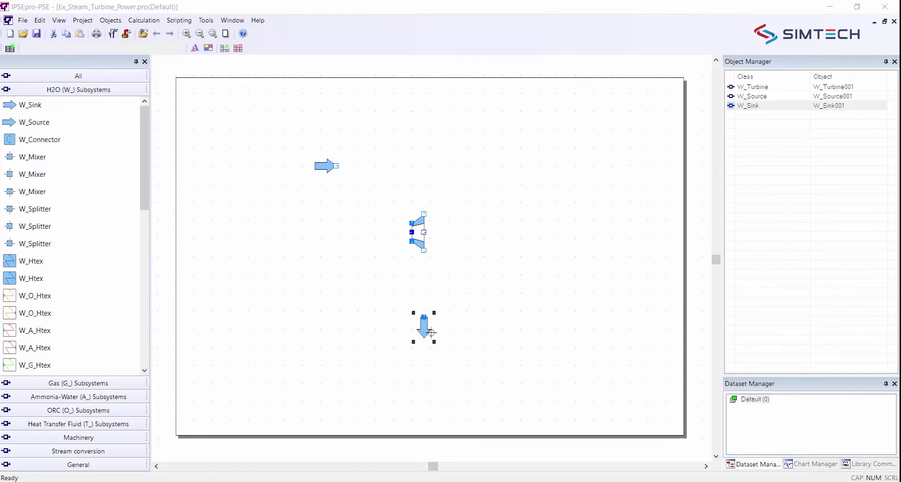
Step: Connect source outlet to turbine inlet via a corner, and turbine outlet to sink inlet
{"action": "left_click", "coordinate": [336, 167]}
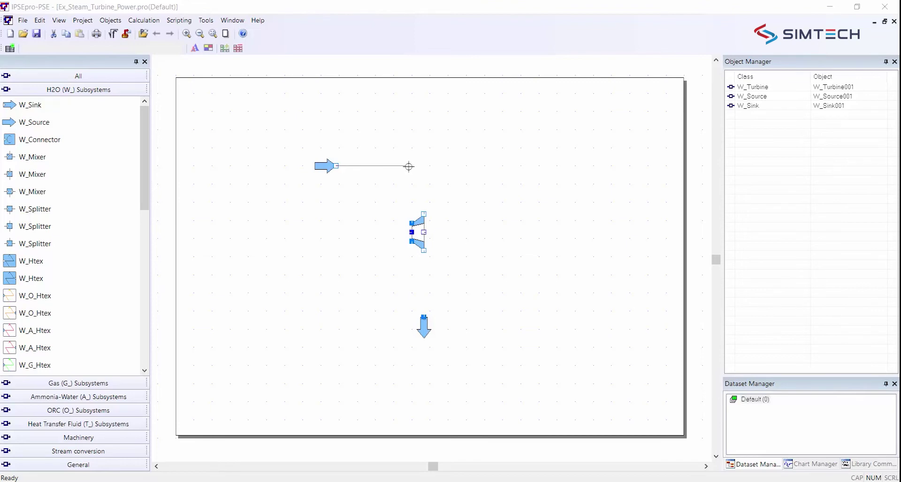
{"action": "left_click", "coordinate": [406, 166]}
{"action": "left_click", "coordinate": [412, 223]}
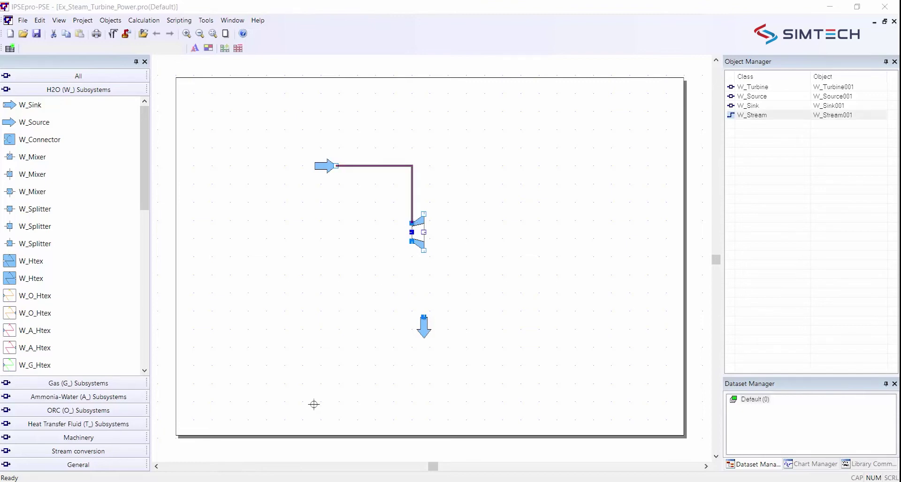
{"action": "left_click", "coordinate": [424, 252]}
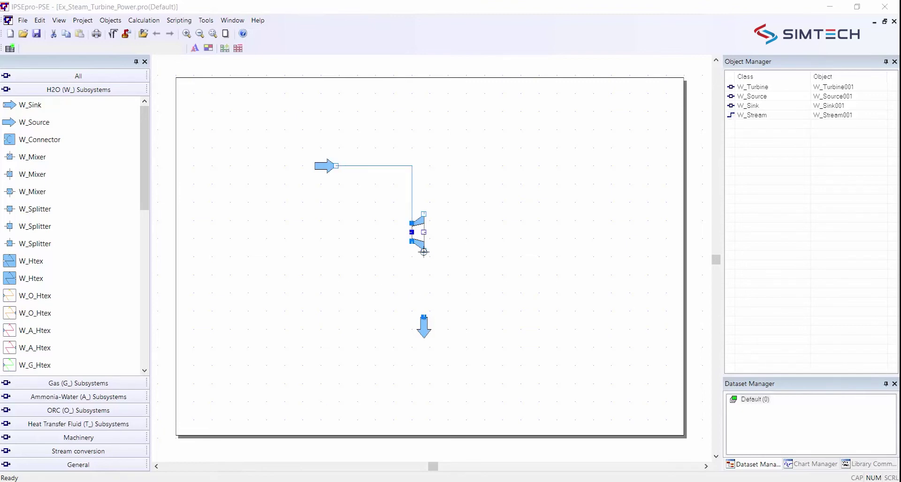
{"action": "left_click", "coordinate": [423, 318]}
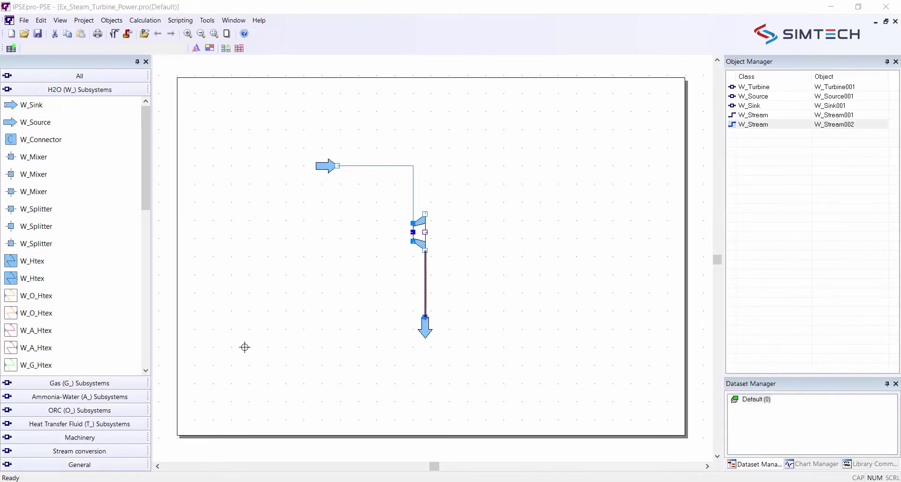
Step: Add generator001 right of the turbine and join them with shaft001
{"action": "left_click", "coordinate": [59, 438]}
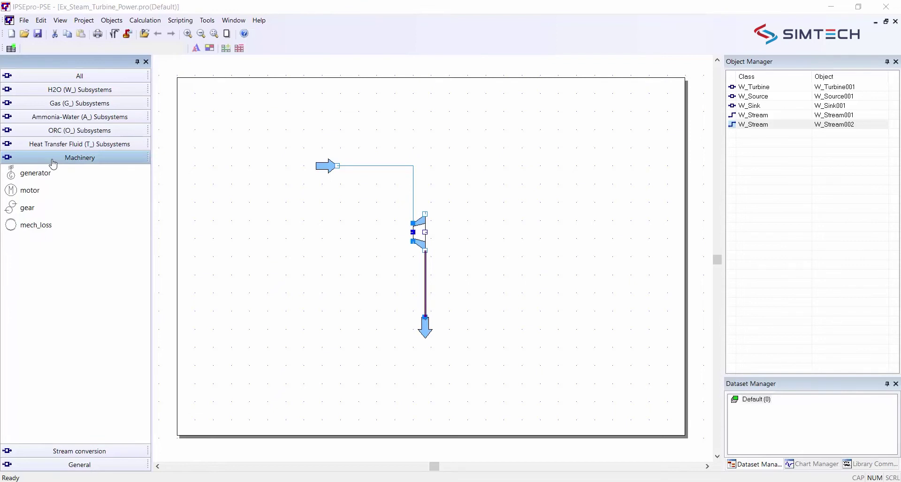
{"action": "left_click", "coordinate": [32, 176]}
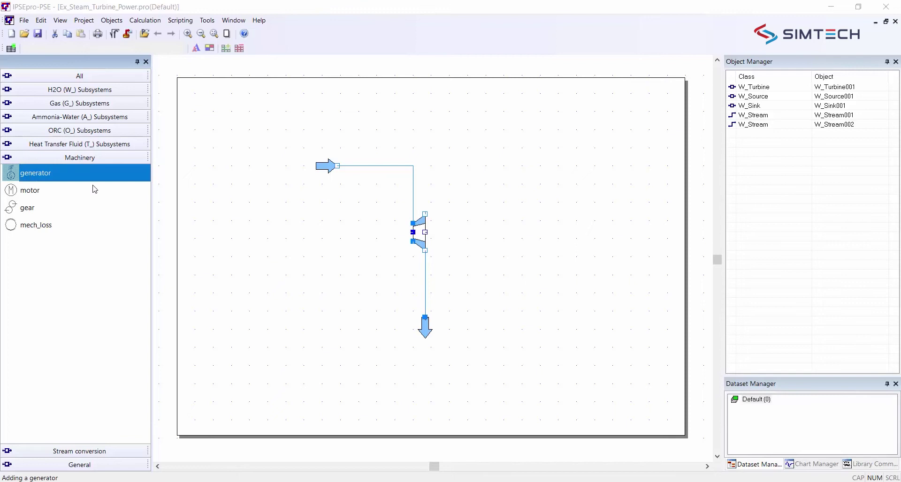
{"action": "left_click", "coordinate": [494, 234]}
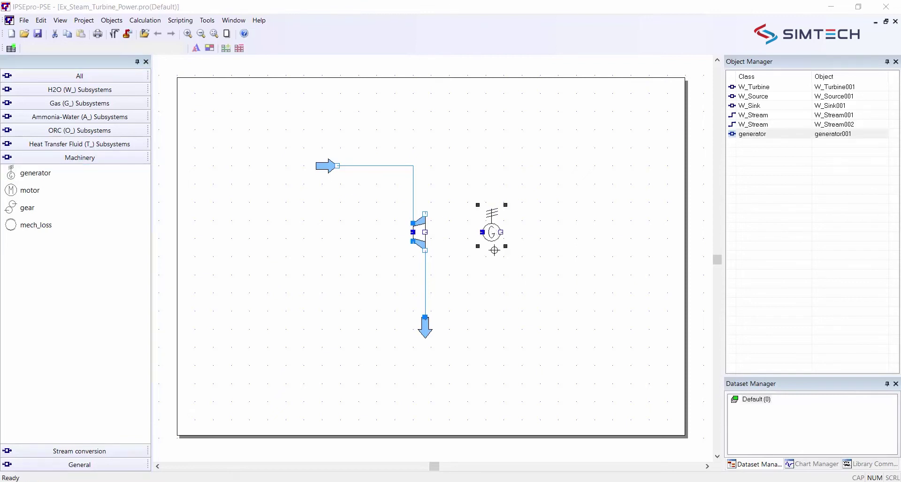
{"action": "left_click", "coordinate": [425, 233]}
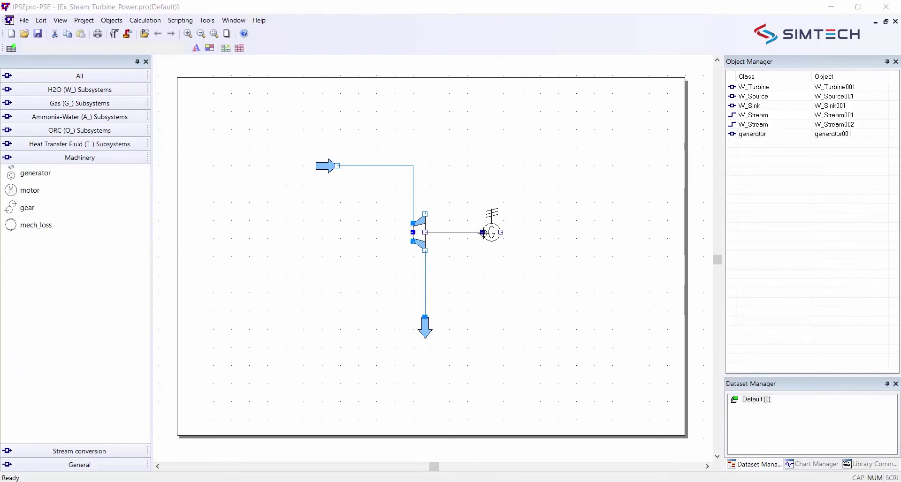
{"action": "left_click", "coordinate": [482, 232]}
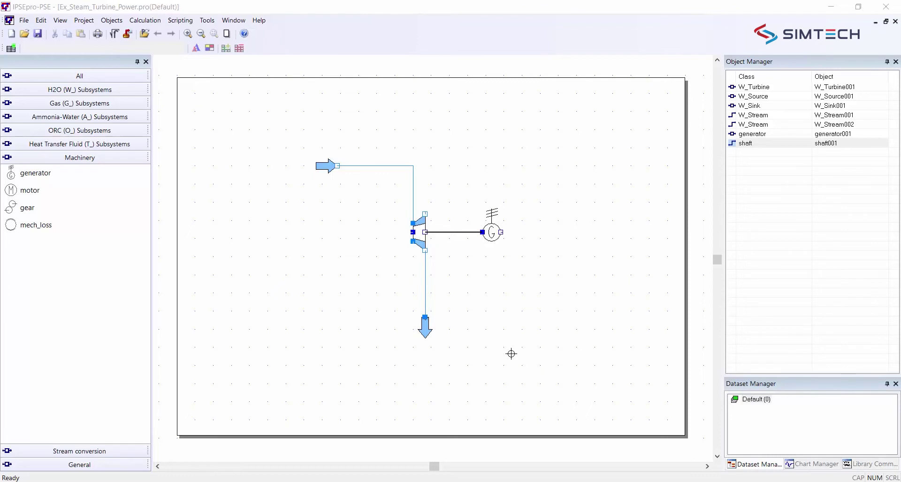
Step: Run the solver and move the missing-parameter warning aside
{"action": "left_click", "coordinate": [143, 23]}
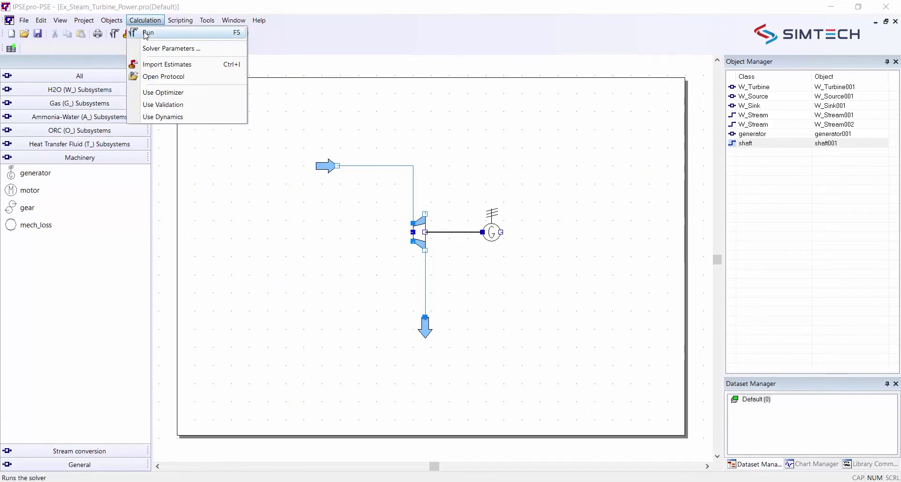
{"action": "left_click", "coordinate": [147, 33]}
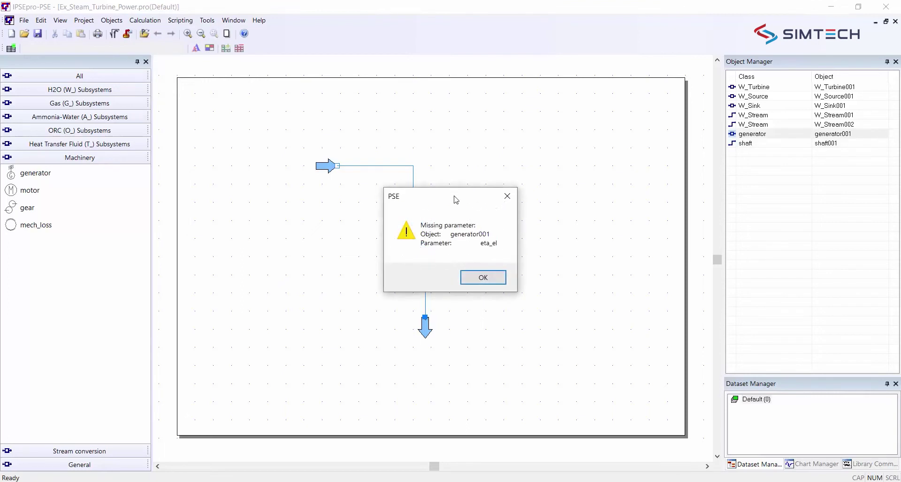
{"action": "left_click_drag", "start_coordinate": [455, 197], "coordinate": [583, 123]}
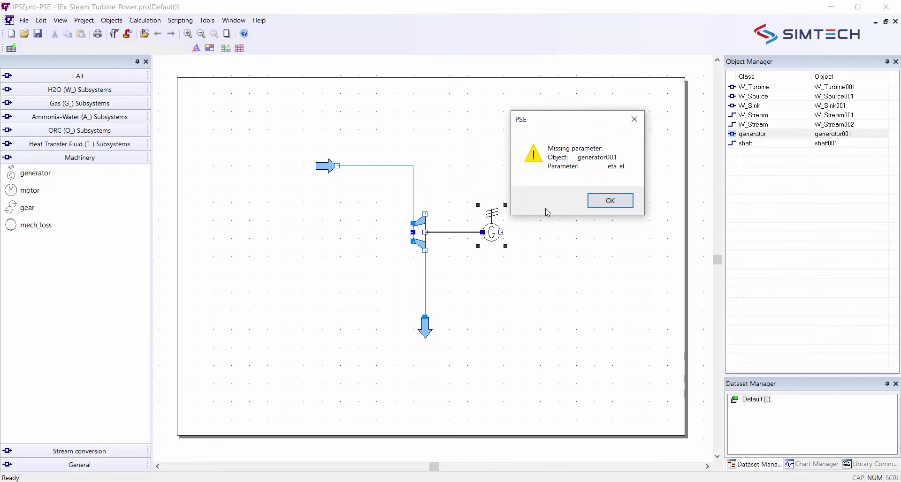
Step: Load generator defaults without overwriting: 0.98 efficiencies and a 0.001 MW power estimate
{"action": "left_click", "coordinate": [609, 200]}
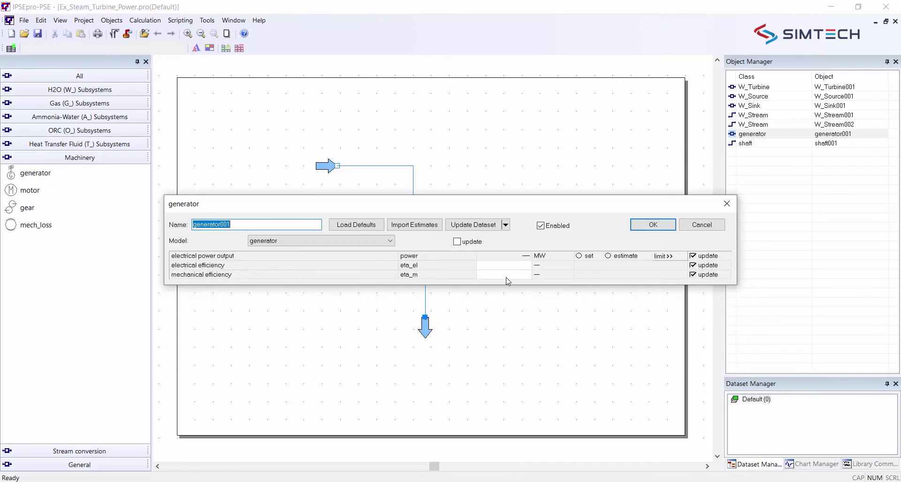
{"action": "left_click", "coordinate": [368, 229]}
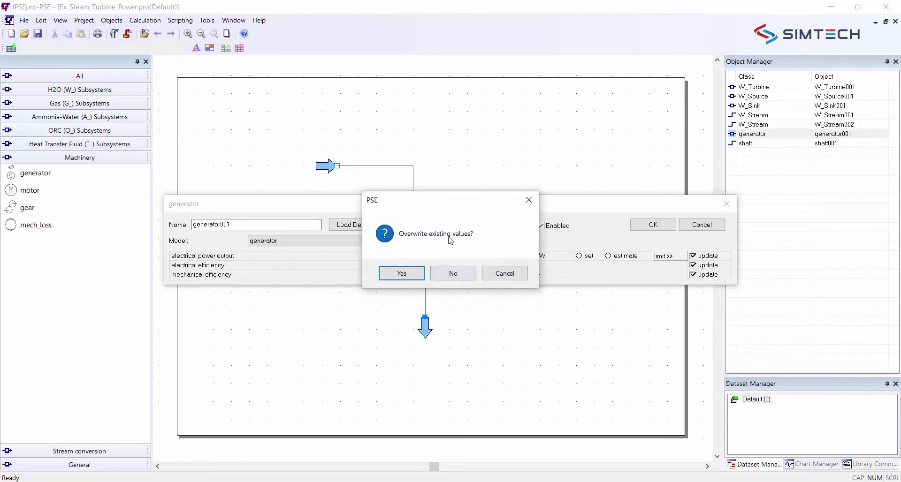
{"action": "left_click", "coordinate": [451, 276]}
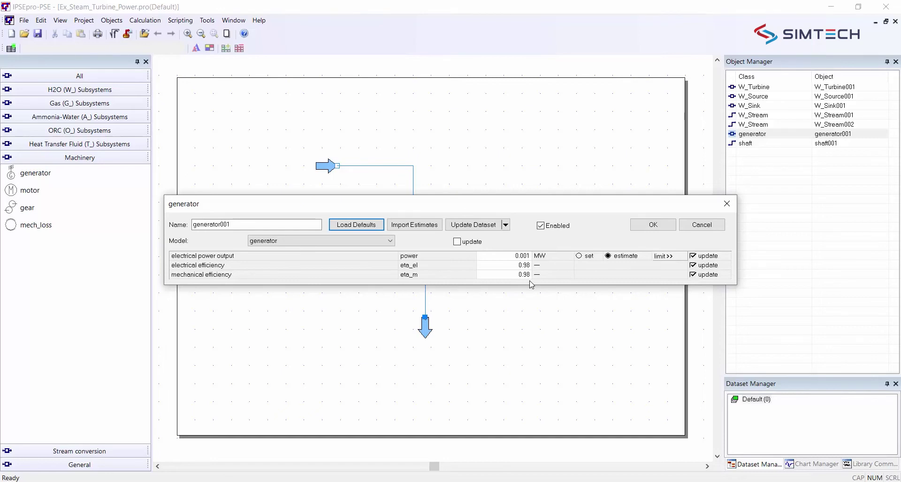
{"action": "left_click", "coordinate": [662, 224]}
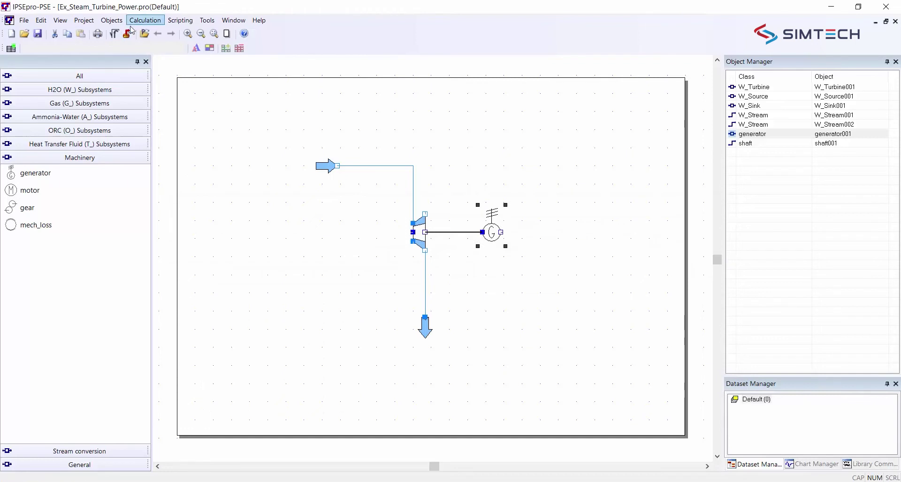
Step: Rerun the solver and load turbine defaults: isentropic efficiency 0.9, mechanical efficiency 1
{"action": "left_click", "coordinate": [114, 33]}
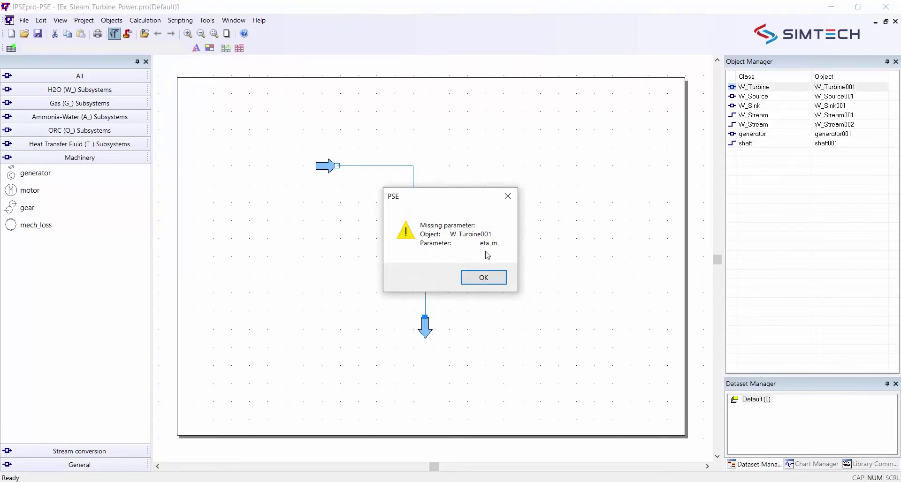
{"action": "left_click", "coordinate": [483, 277]}
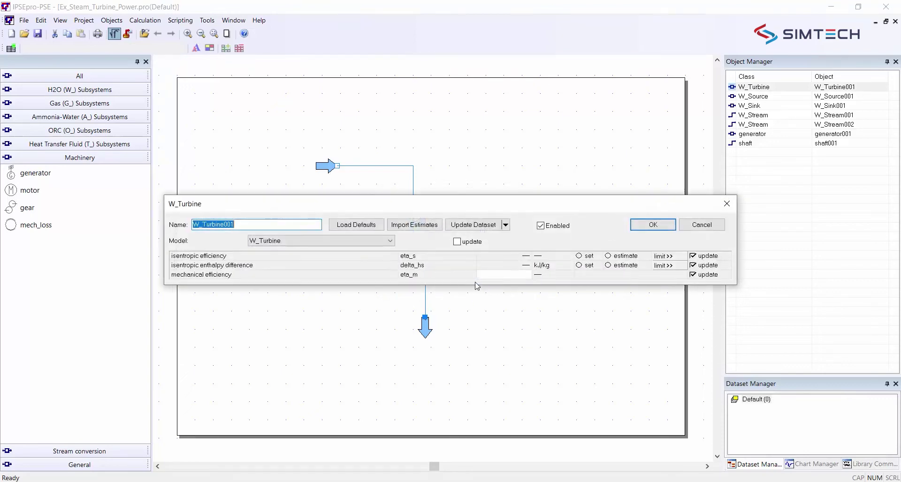
{"action": "left_click", "coordinate": [355, 225]}
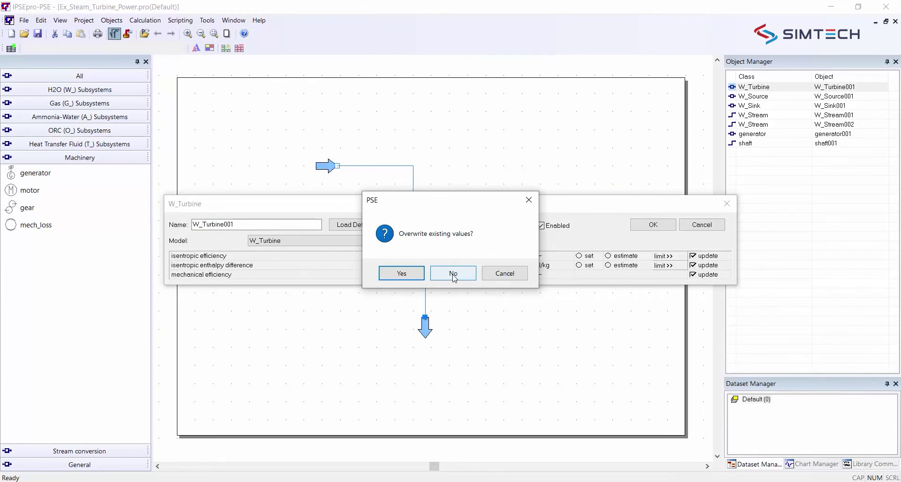
{"action": "left_click", "coordinate": [453, 275]}
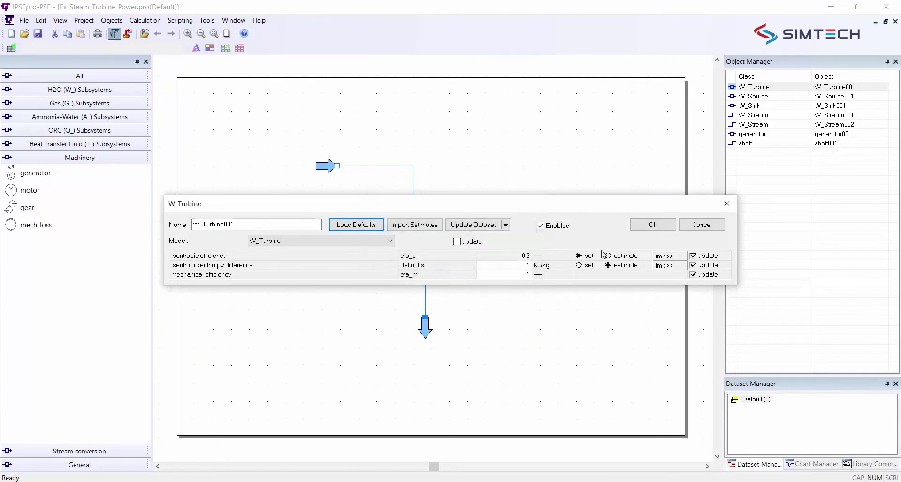
{"action": "left_click", "coordinate": [659, 226]}
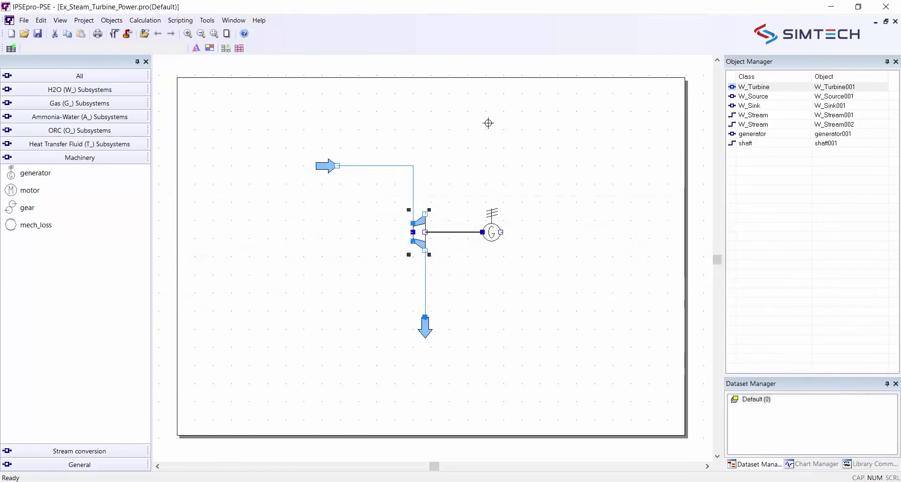
Step: Run the solver again and open the protocol log showing 1 error and 2 warnings
{"action": "left_click", "coordinate": [114, 35]}
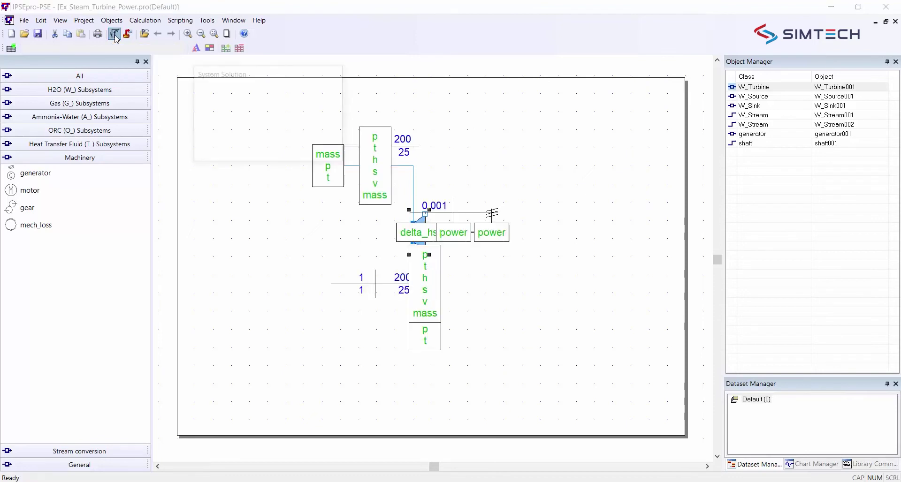
{"action": "left_click_drag", "start_coordinate": [444, 206], "coordinate": [555, 91]}
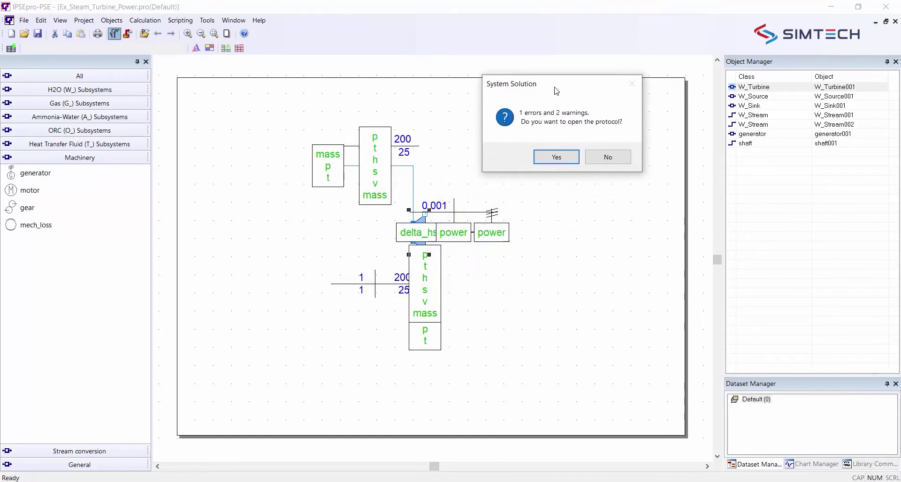
{"action": "left_click", "coordinate": [565, 160]}
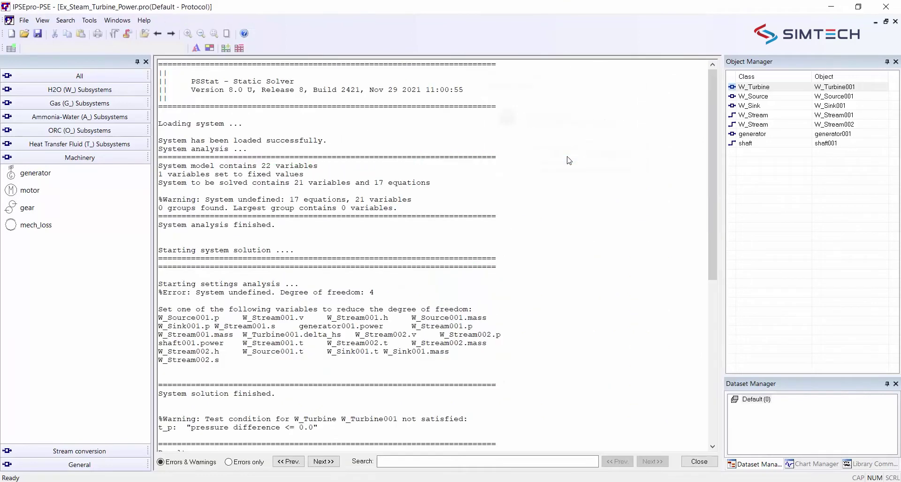
Step: Step through the log's warning and error, highlight 'Degree of freedom: 4', then close it
{"action": "left_click", "coordinate": [172, 36]}
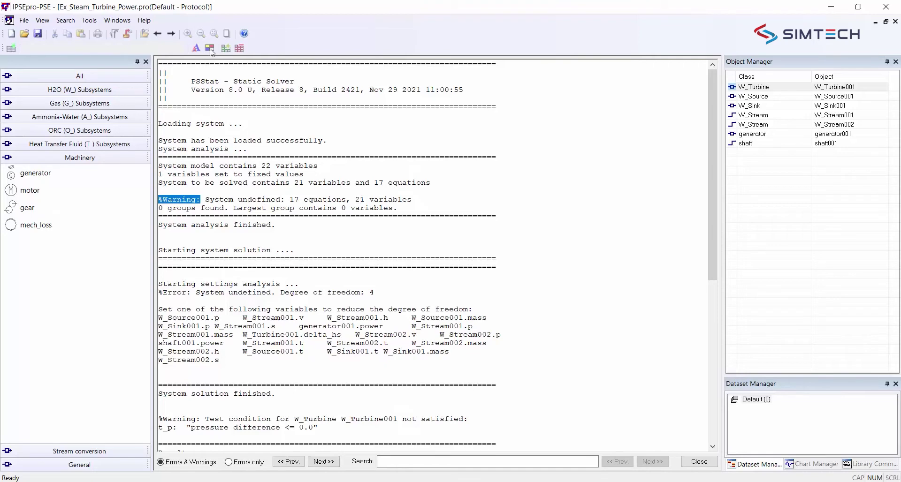
{"action": "left_click", "coordinate": [171, 34]}
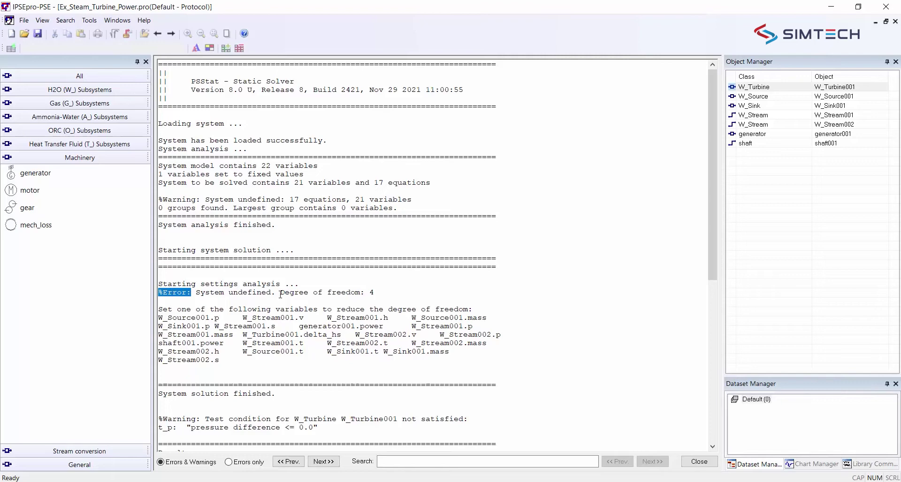
{"action": "left_click_drag", "start_coordinate": [280, 295], "coordinate": [402, 296]}
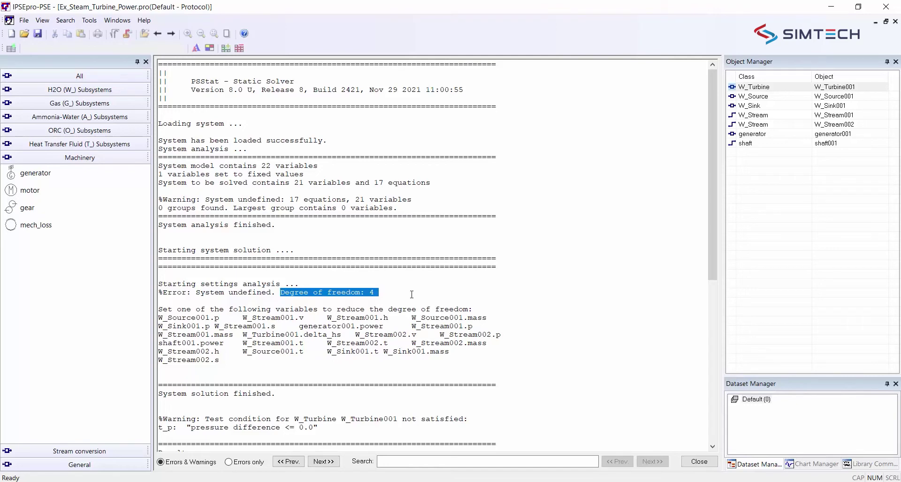
{"action": "left_click", "coordinate": [699, 462]}
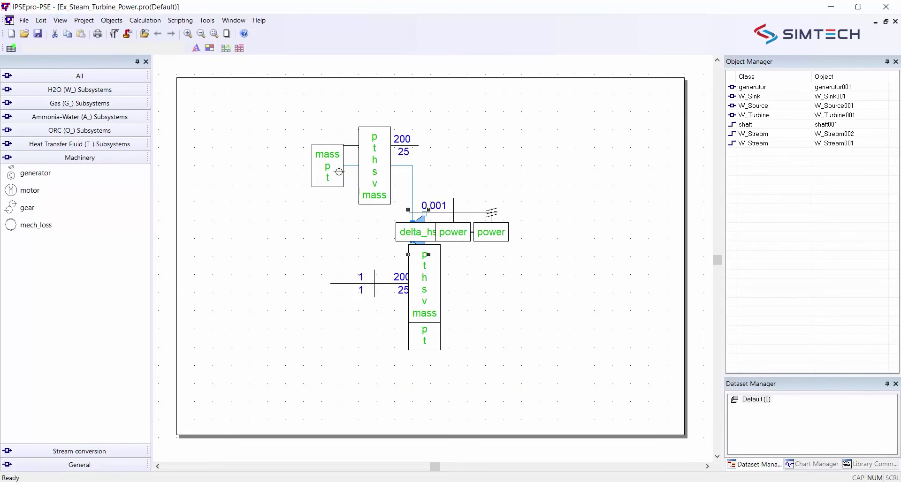
Step: Hide the setting-analysis boxes and fix the source at 30 kg/s, 40 bar, 440 °C
{"action": "left_click", "coordinate": [60, 20]}
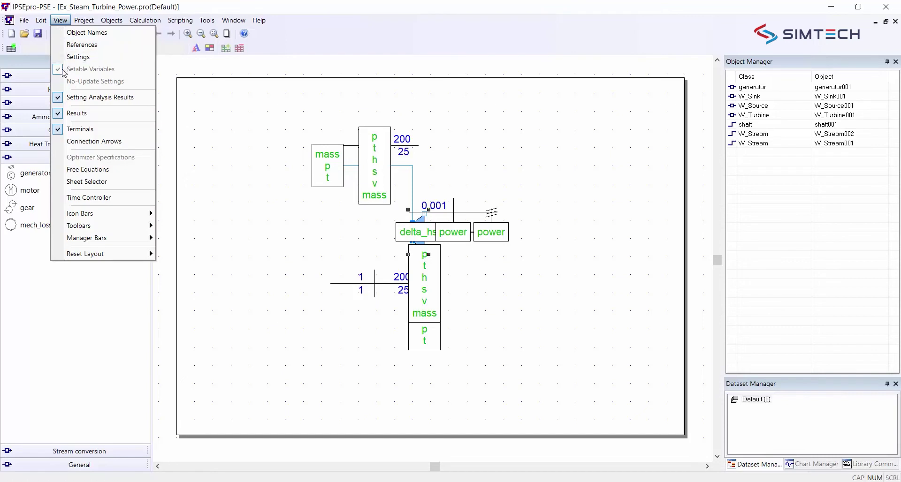
{"action": "left_click", "coordinate": [58, 97]}
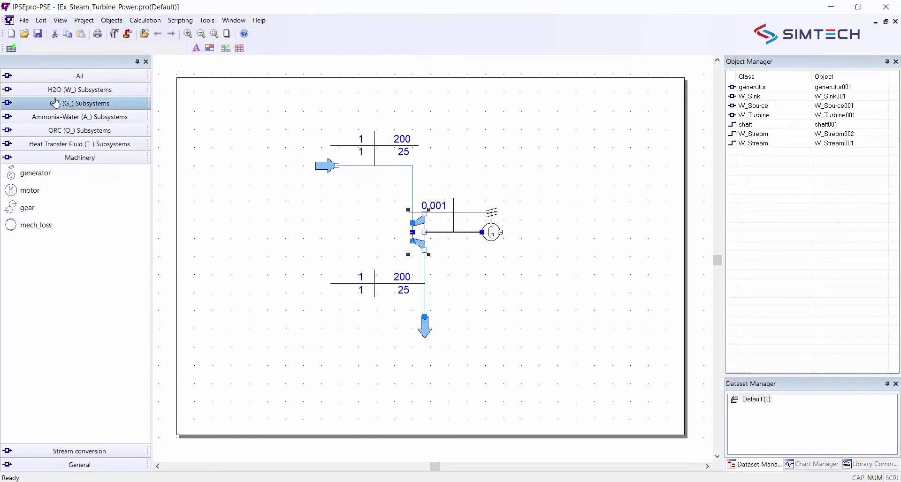
{"action": "double_click", "coordinate": [325, 167]}
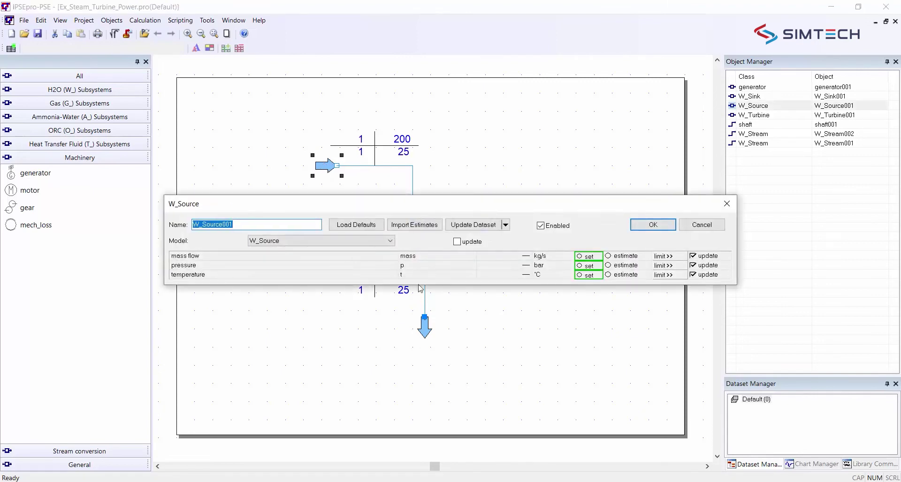
{"action": "left_click", "coordinate": [580, 266]}
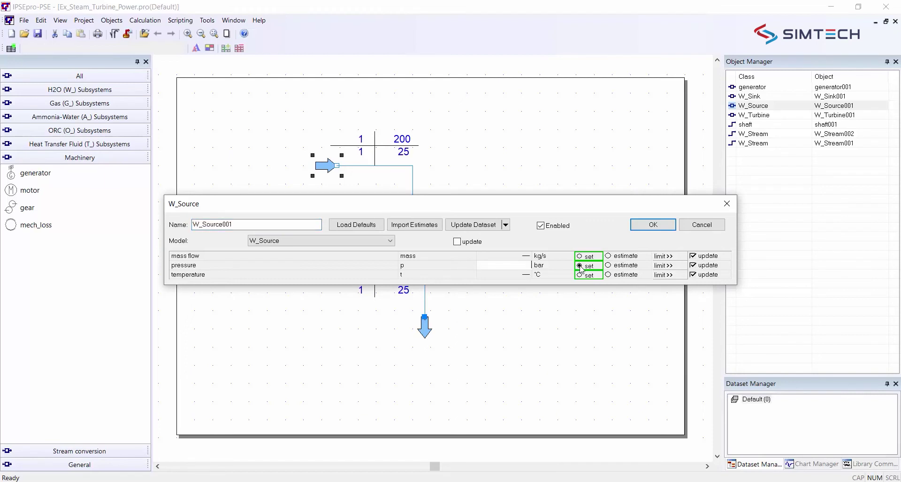
{"action": "type", "text": "40"}
{"action": "left_click", "coordinate": [580, 275]}
{"action": "type", "text": "44"}
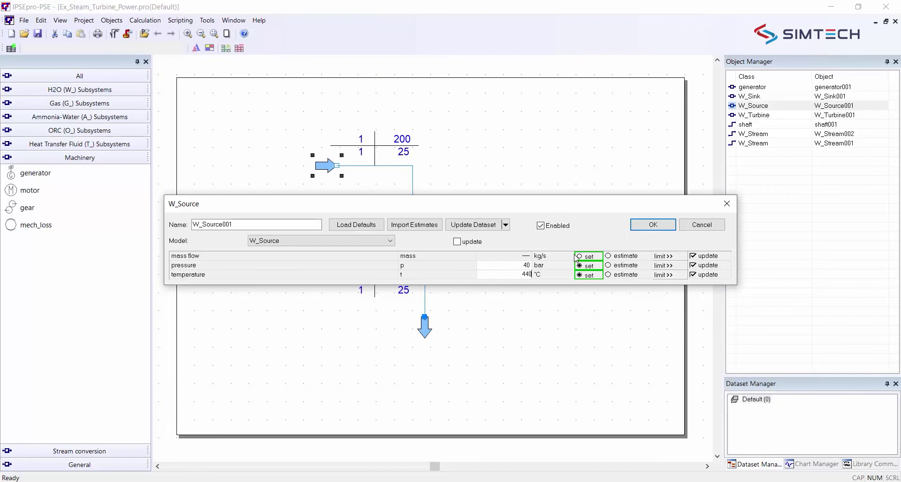
{"action": "left_click", "coordinate": [578, 258]}
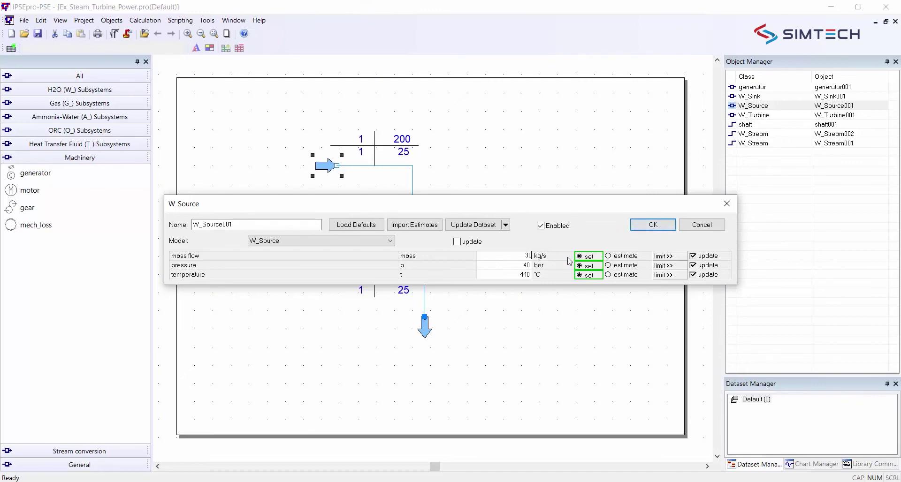
{"action": "left_click", "coordinate": [650, 226]}
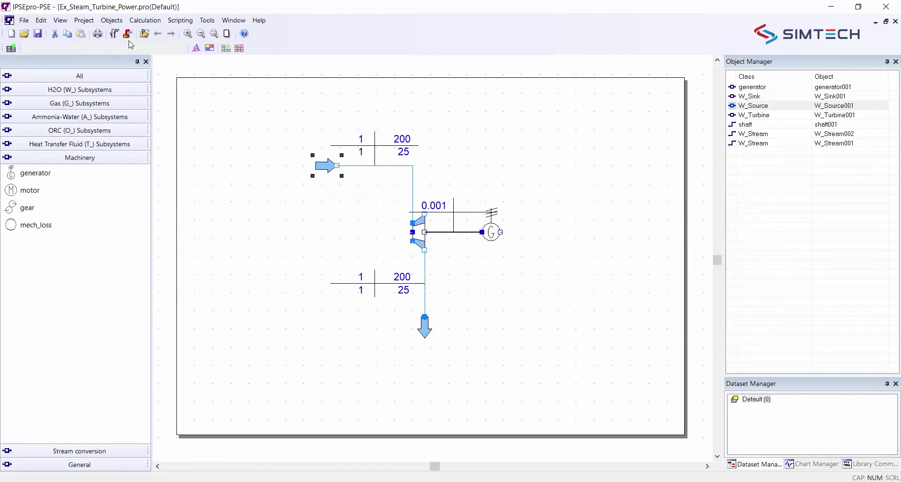
Step: Rerun the solver and find the protocol error: 1 degree of freedom remains
{"action": "left_click", "coordinate": [114, 35]}
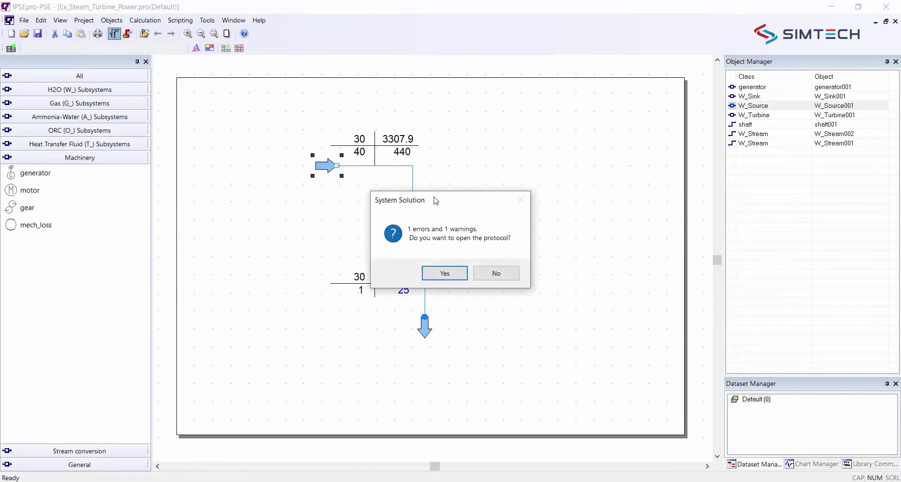
{"action": "left_click_drag", "start_coordinate": [432, 201], "coordinate": [529, 130]}
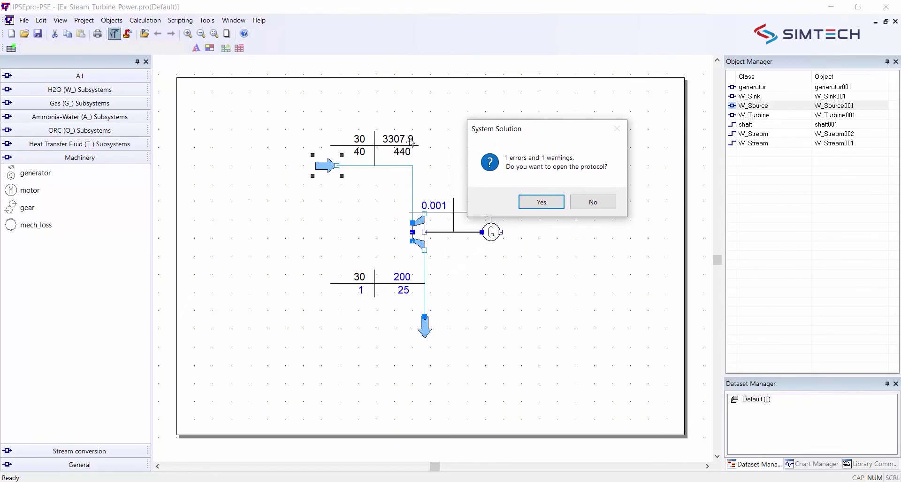
{"action": "left_click", "coordinate": [541, 202]}
{"action": "left_click", "coordinate": [171, 34]}
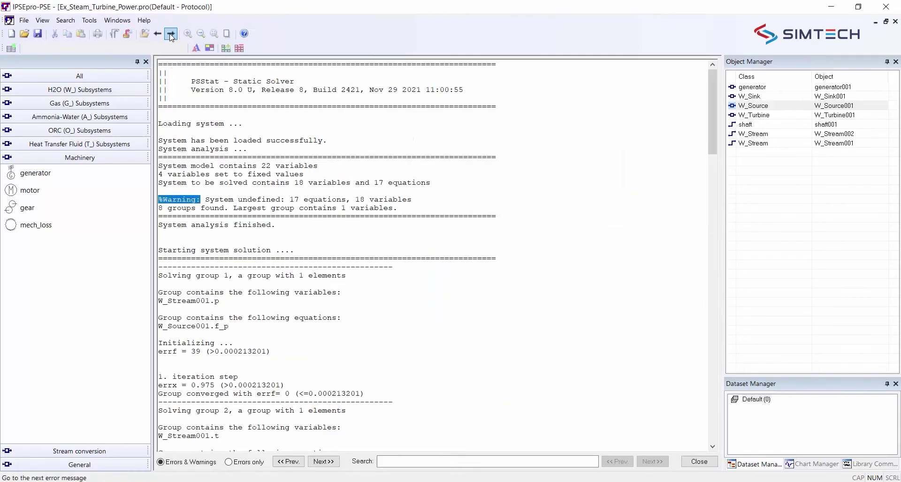
{"action": "left_click", "coordinate": [171, 36]}
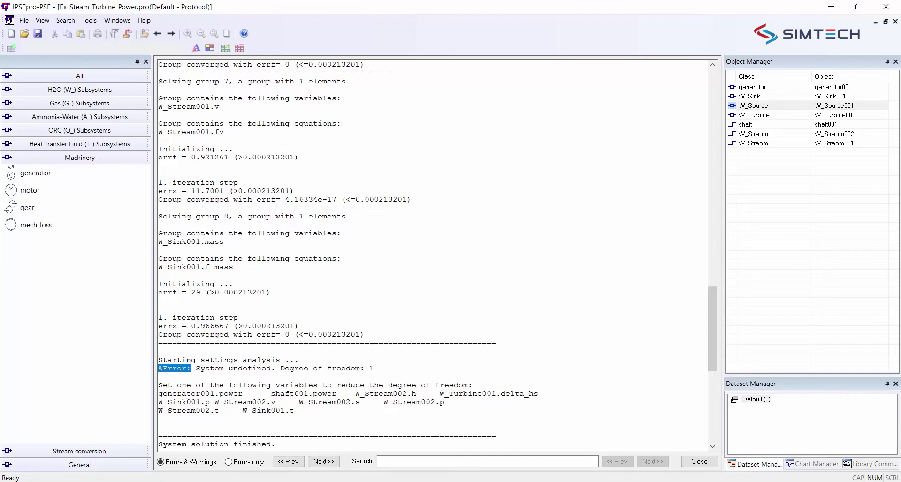
Step: Close the solver protocol and show the setting-analysis boxes on the diagram
{"action": "left_click", "coordinate": [699, 462]}
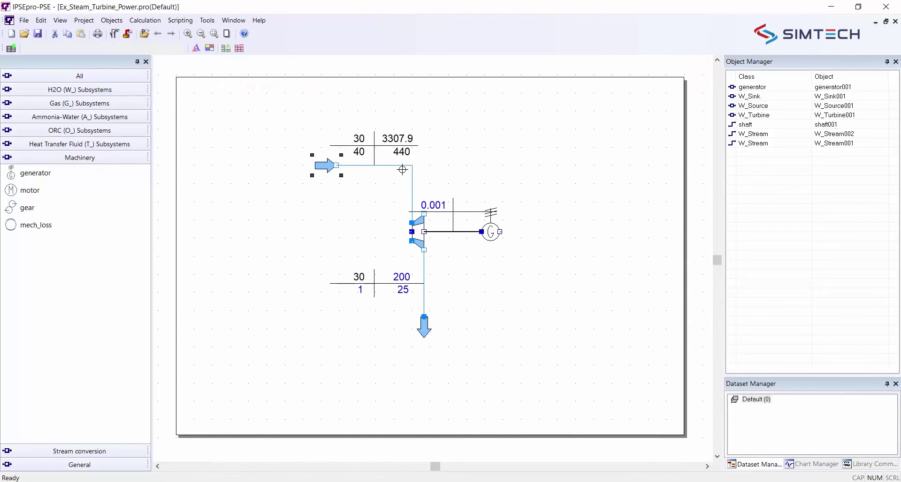
{"action": "left_click", "coordinate": [59, 24]}
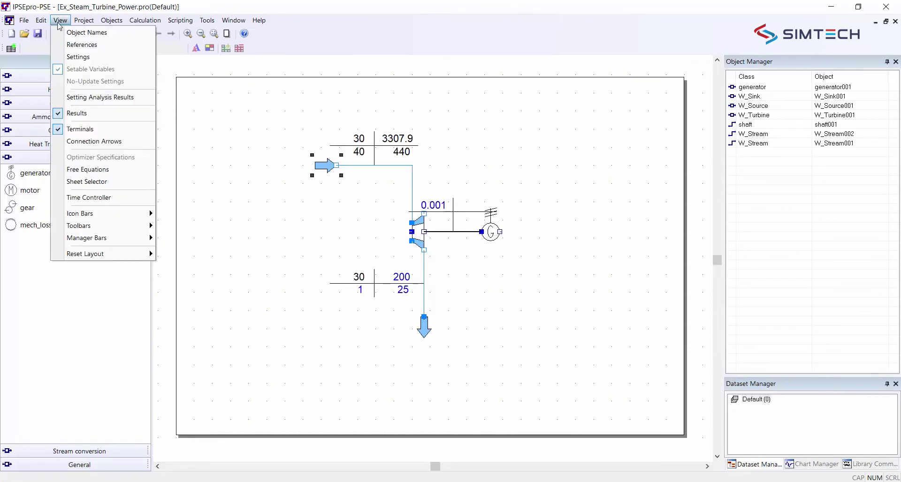
{"action": "left_click", "coordinate": [77, 98]}
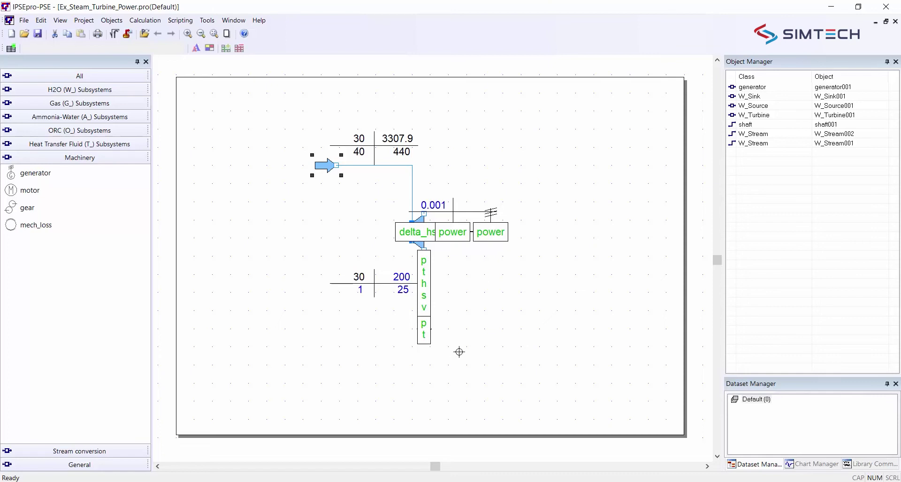
Step: Fix the sink outlet pressure at 0.05 bar and solve, giving 2225.7 kJ/kg and 32.875 °C
{"action": "double_click", "coordinate": [425, 329]}
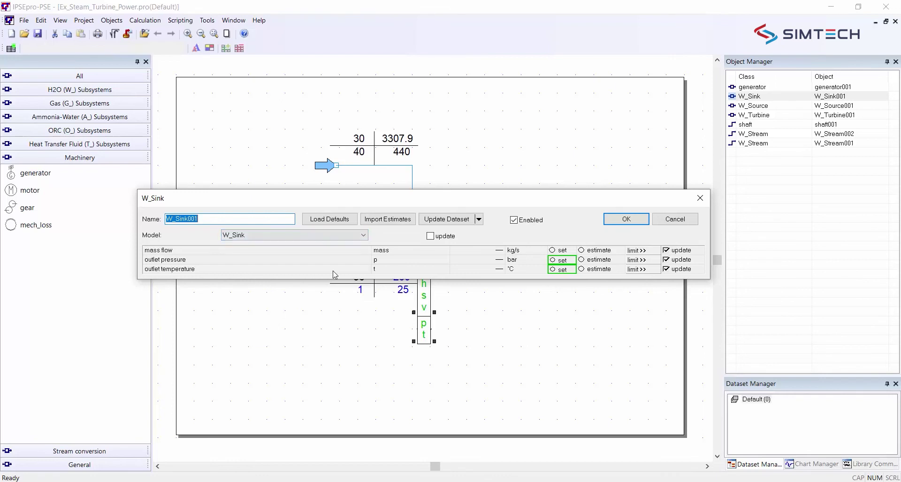
{"action": "left_click", "coordinate": [553, 261]}
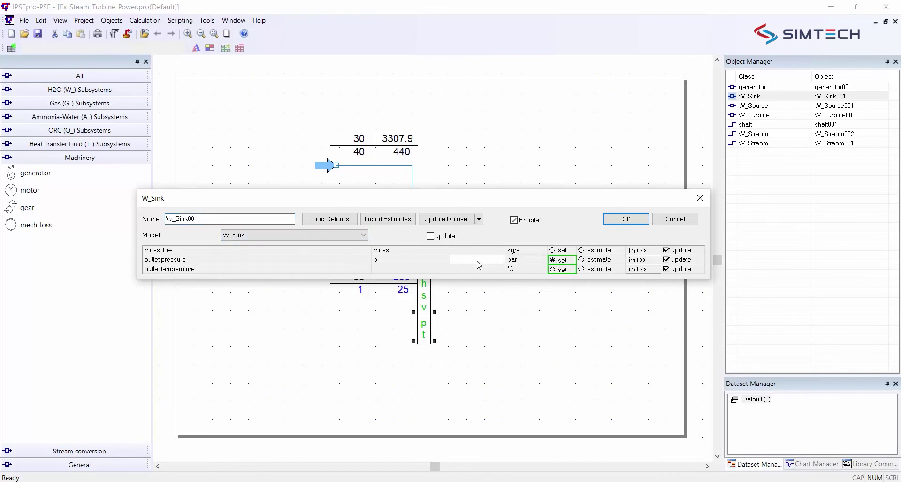
{"action": "type", "text": "0.05"}
{"action": "left_click", "coordinate": [640, 221]}
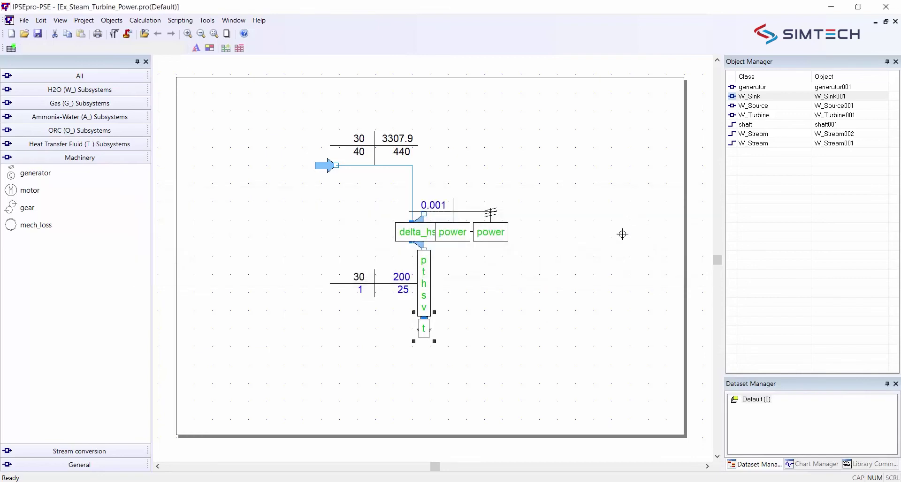
{"action": "left_click", "coordinate": [63, 22]}
{"action": "left_click", "coordinate": [115, 33]}
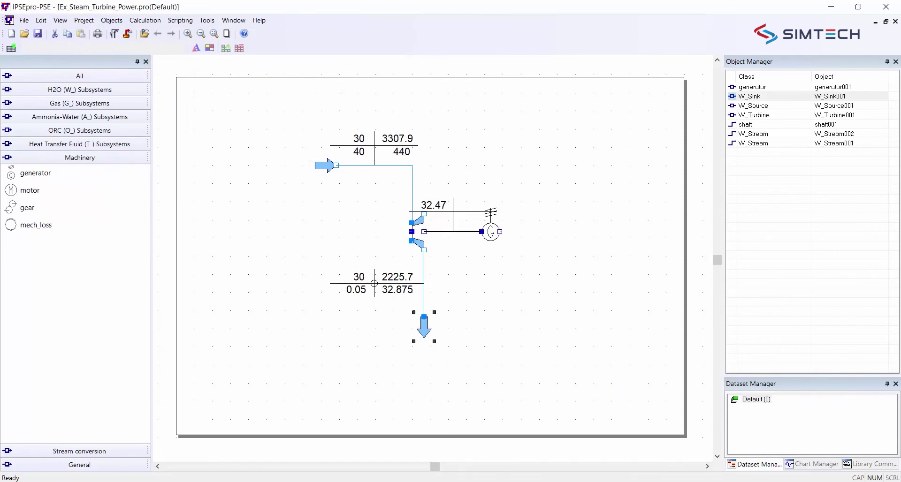
Step: Move the outlet results table right of the exhaust line and place a W_Stream reference cross at lower left
{"action": "left_click_drag", "start_coordinate": [374, 283], "coordinate": [474, 286]}
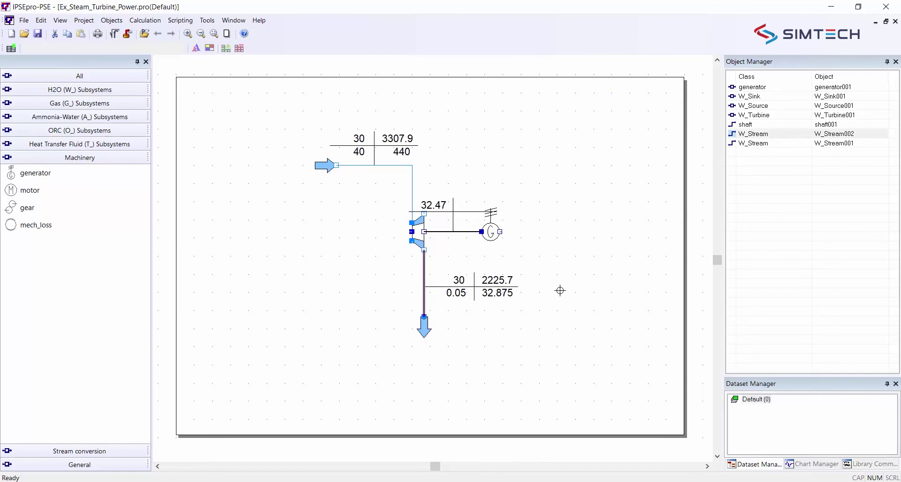
{"action": "left_click", "coordinate": [111, 20]}
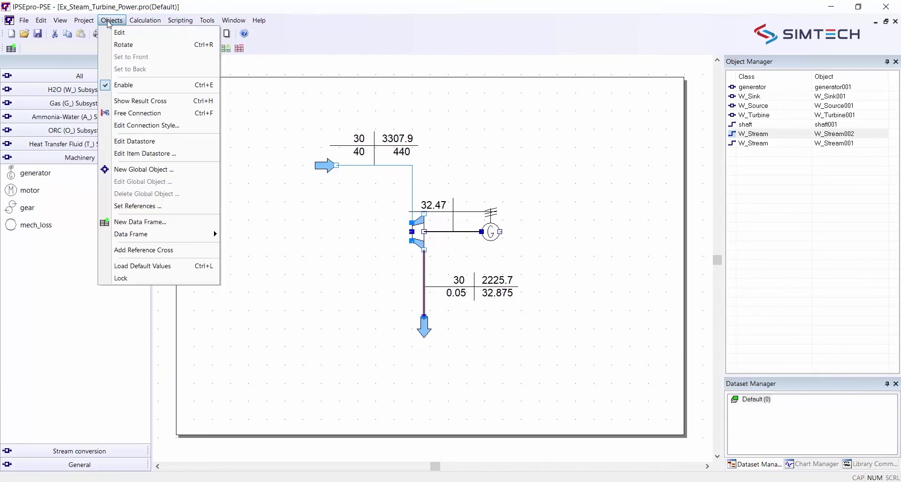
{"action": "left_click", "coordinate": [133, 253]}
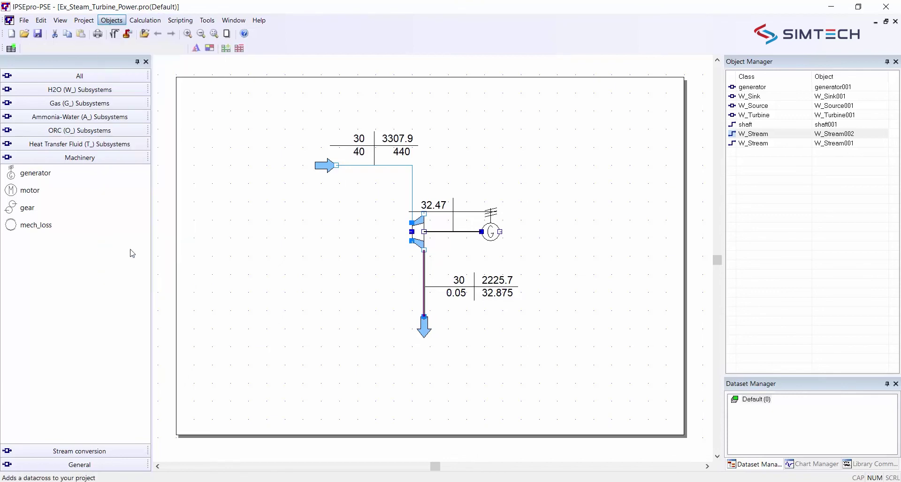
{"action": "left_click_drag", "start_coordinate": [473, 251], "coordinate": [472, 275]}
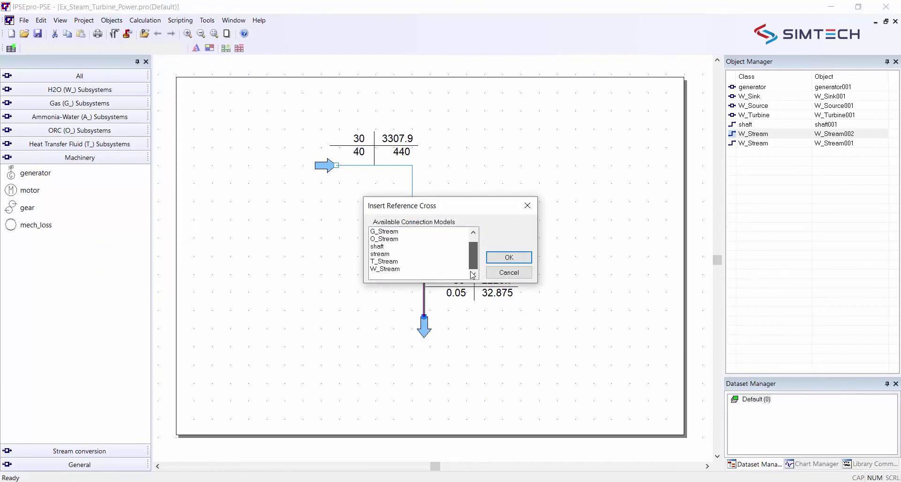
{"action": "left_click", "coordinate": [378, 270]}
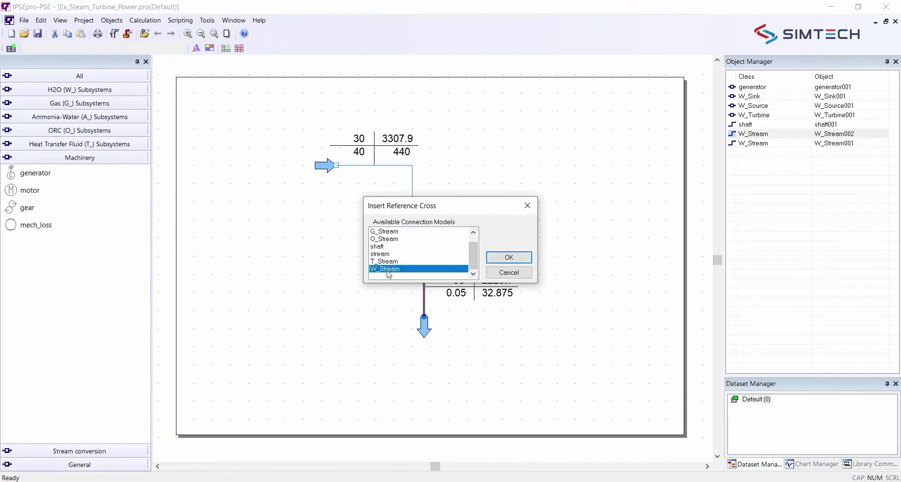
{"action": "left_click", "coordinate": [509, 257]}
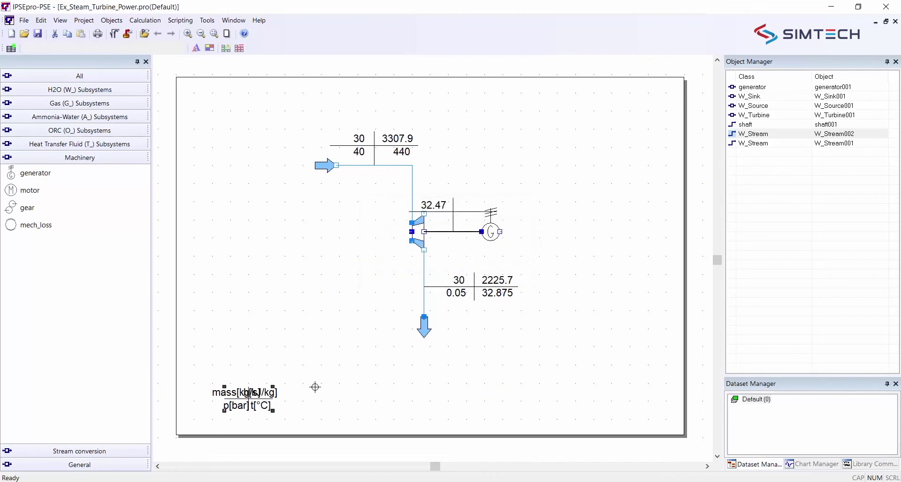
{"action": "left_click", "coordinate": [255, 393]}
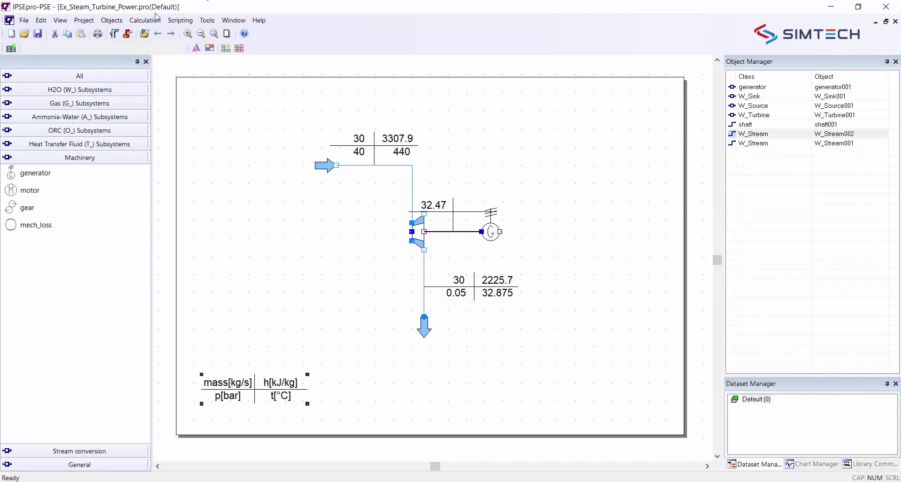
Step: Add a shaft reference cross showing power[MW] beside the stream legend
{"action": "left_click", "coordinate": [115, 21]}
{"action": "left_click", "coordinate": [159, 250]}
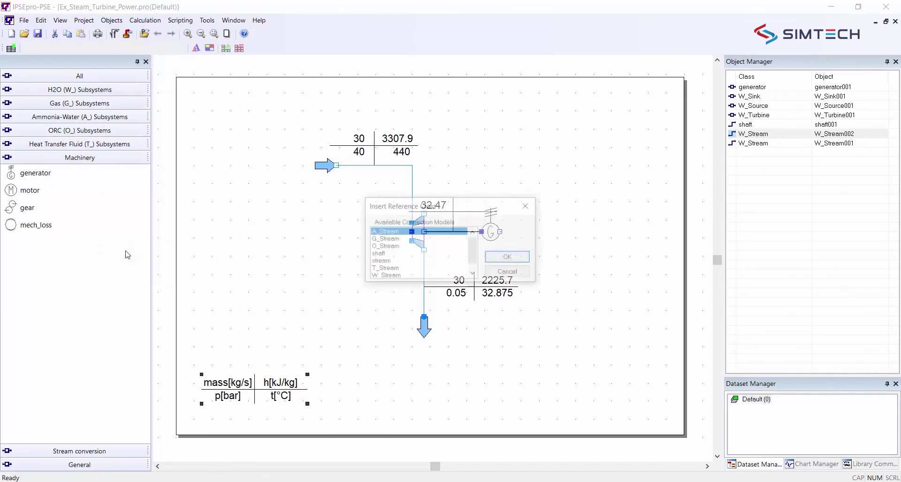
{"action": "left_click", "coordinate": [383, 253]}
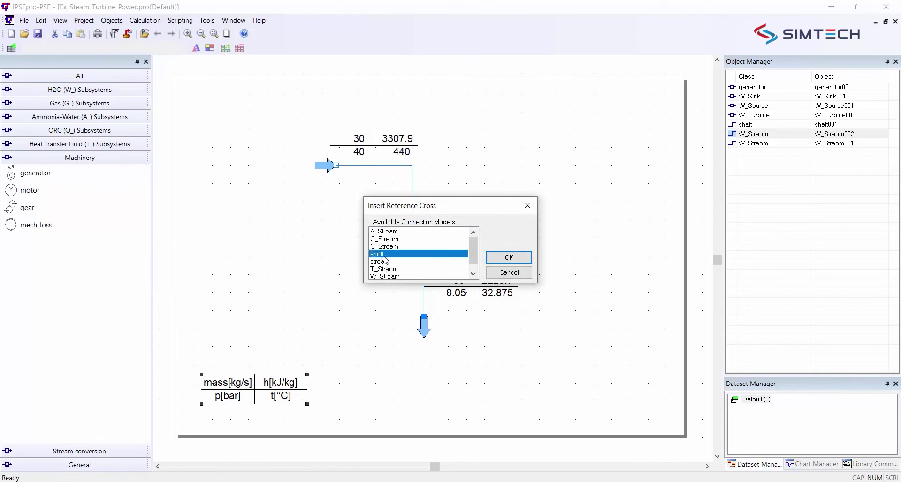
{"action": "left_click", "coordinate": [511, 259]}
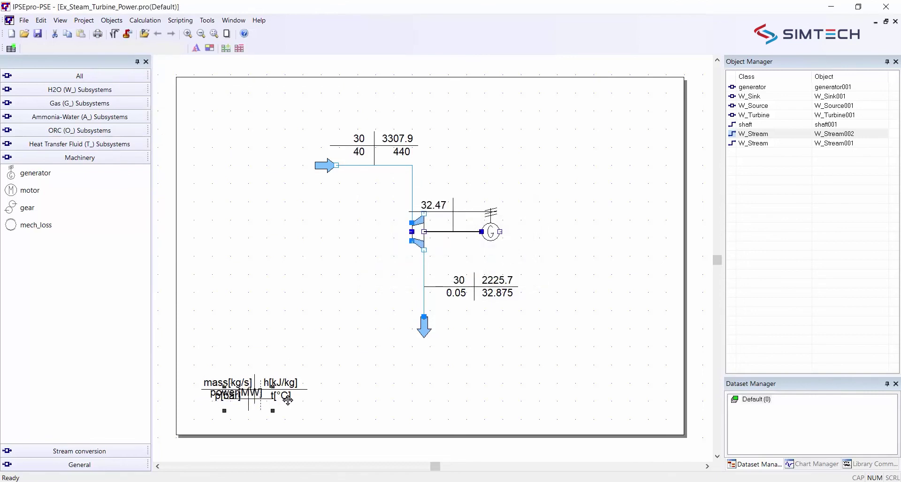
{"action": "left_click", "coordinate": [375, 402]}
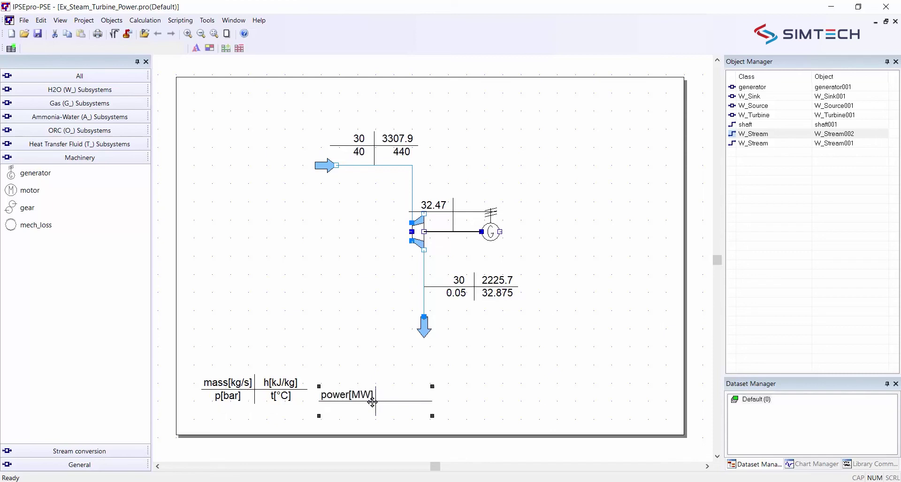
Step: Align the mass/h/p/t legend and move the generator farther right to lengthen the shaft
{"action": "left_click_drag", "start_coordinate": [254, 391], "coordinate": [253, 404]}
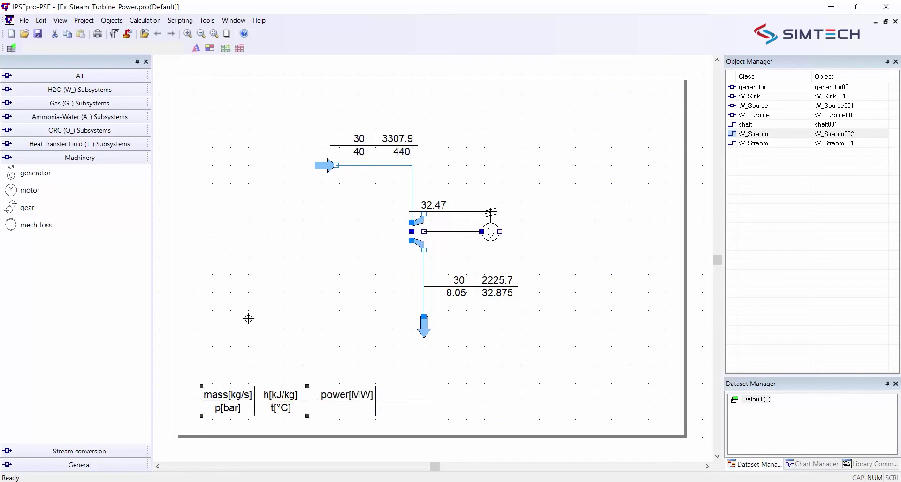
{"action": "left_click", "coordinate": [248, 319]}
{"action": "left_click_drag", "start_coordinate": [490, 231], "coordinate": [520, 227]}
{"action": "left_click", "coordinate": [475, 221]}
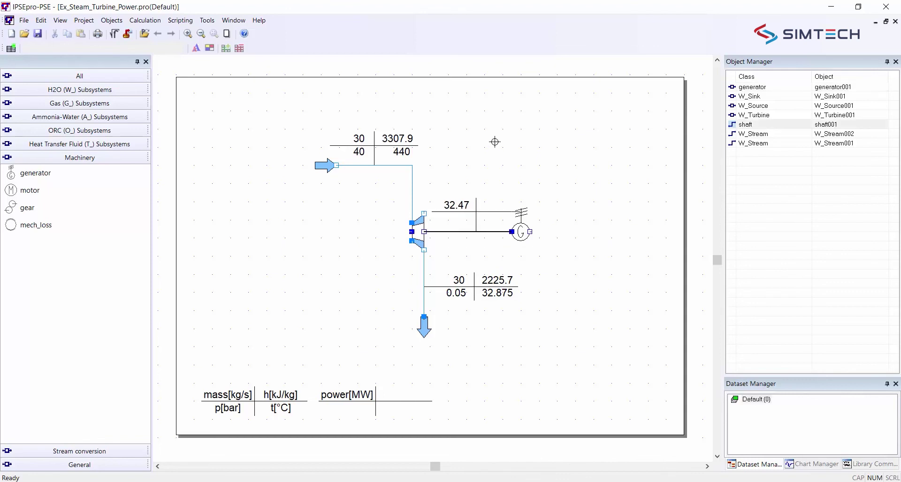
Step: Rerun the calculation and import the last results as estimates for all objects
{"action": "left_click", "coordinate": [114, 37]}
{"action": "double_click", "coordinate": [521, 232]}
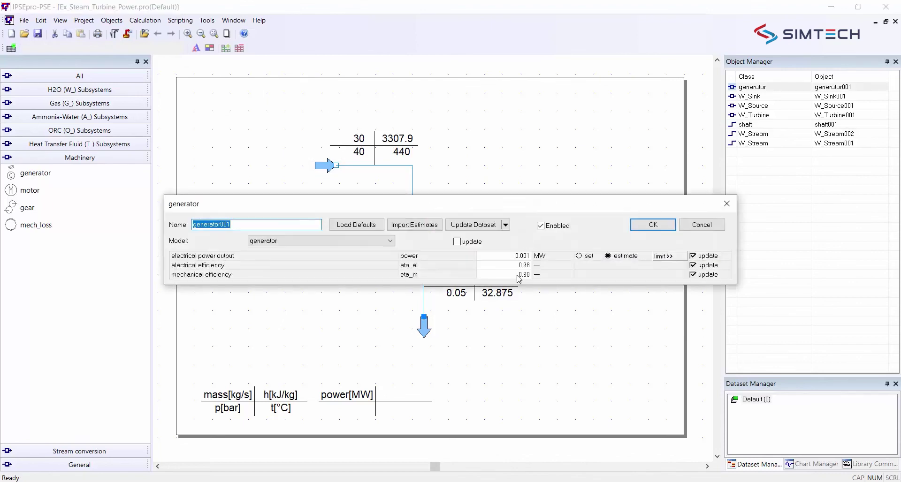
{"action": "left_click", "coordinate": [652, 225]}
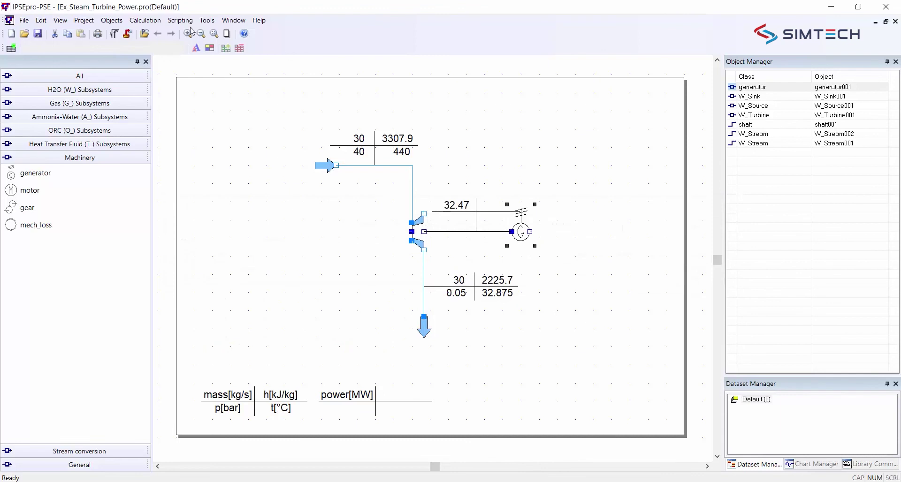
{"action": "left_click", "coordinate": [127, 36]}
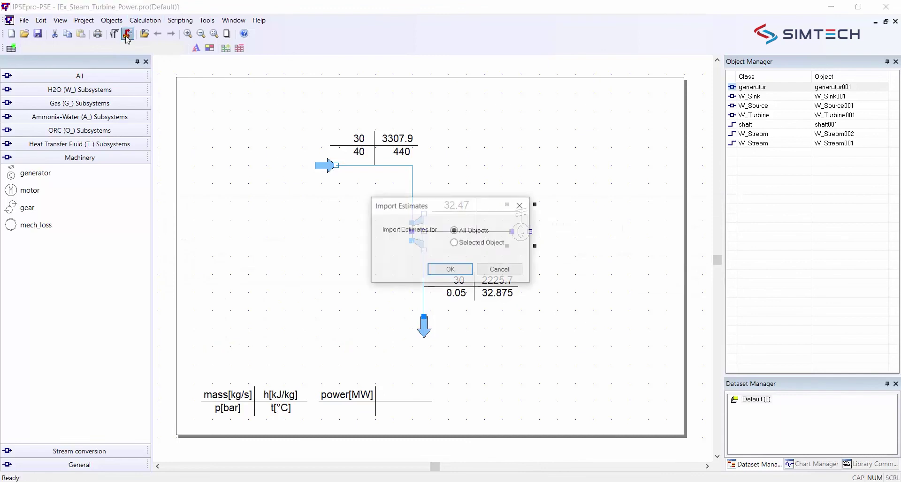
{"action": "left_click", "coordinate": [450, 269]}
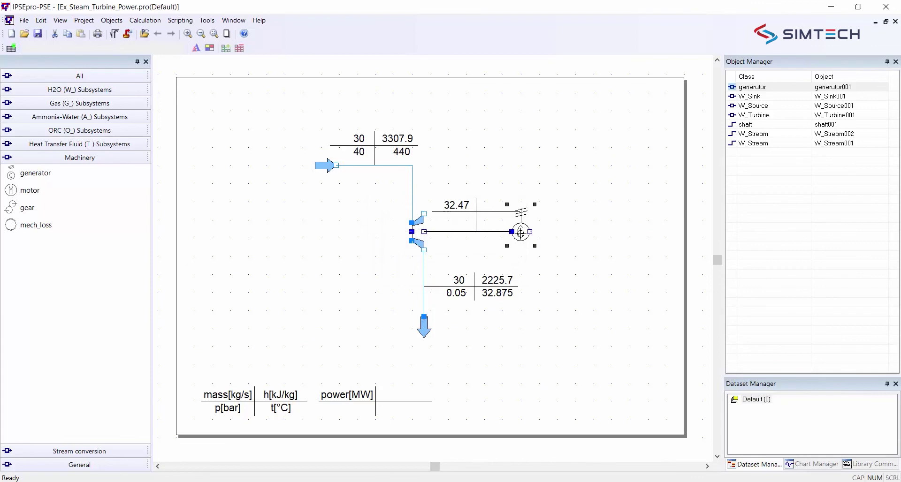
Step: Fix the generator's electrical power output at 40 MW
{"action": "double_click", "coordinate": [521, 232]}
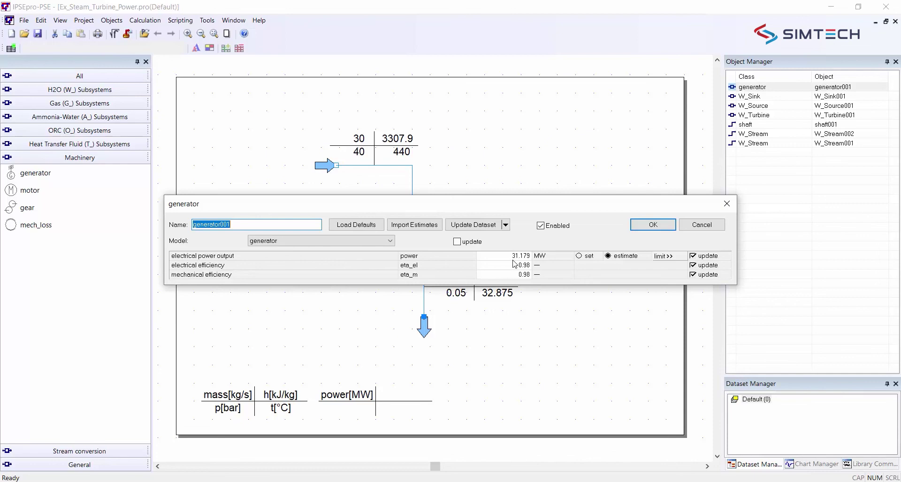
{"action": "left_click", "coordinate": [580, 257]}
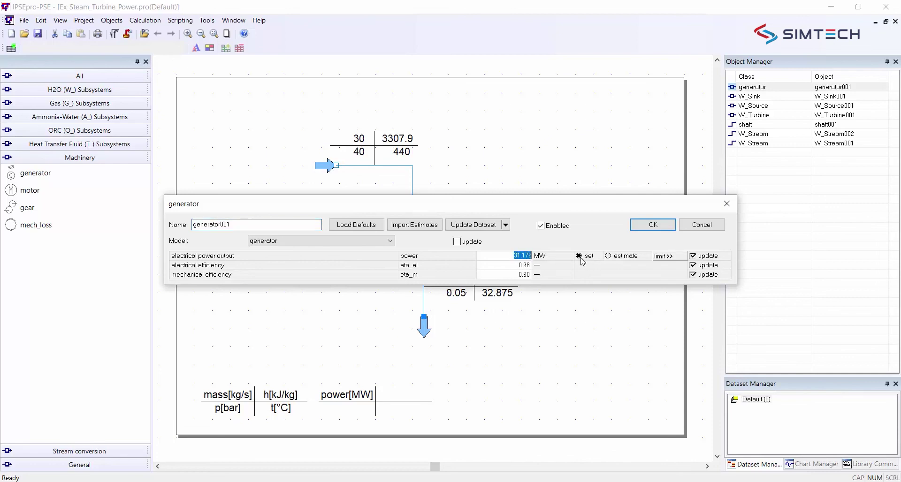
{"action": "type", "text": "40"}
{"action": "left_click", "coordinate": [657, 226]}
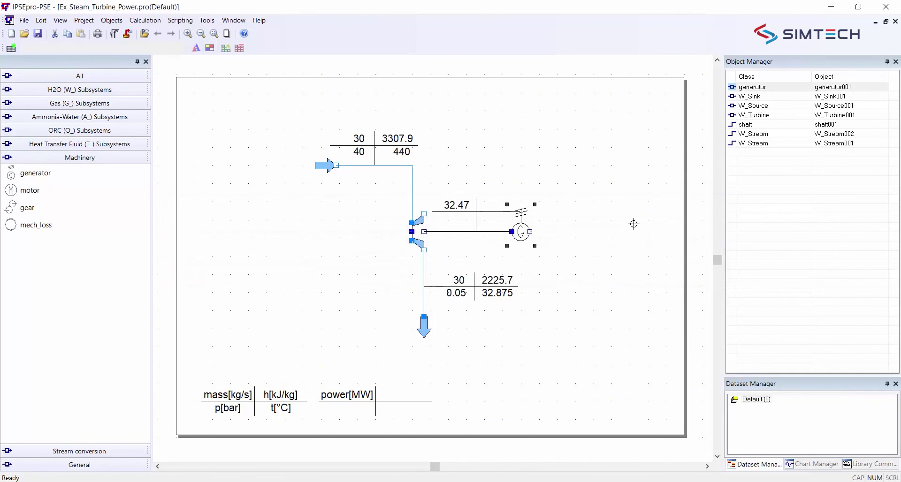
Step: Run the solver, read the overspecification error (17 equations, 16 variables) in the protocol, and close it
{"action": "left_click", "coordinate": [116, 36]}
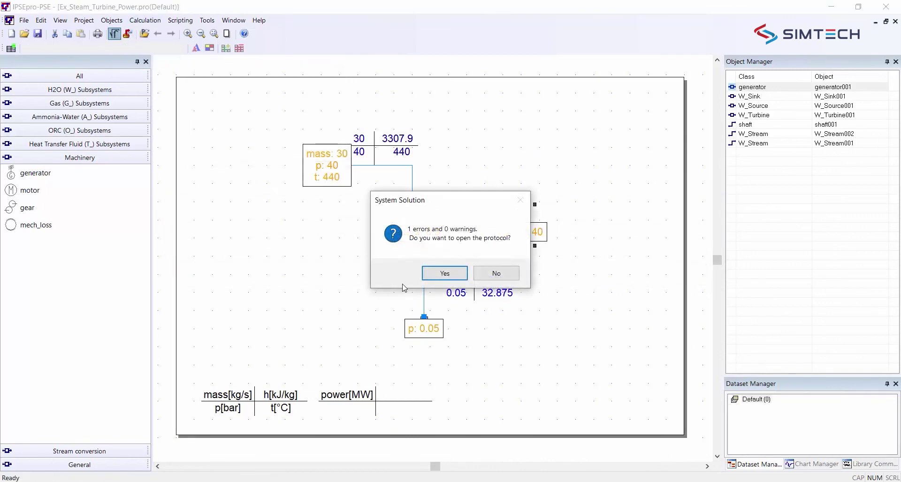
{"action": "left_click", "coordinate": [442, 274]}
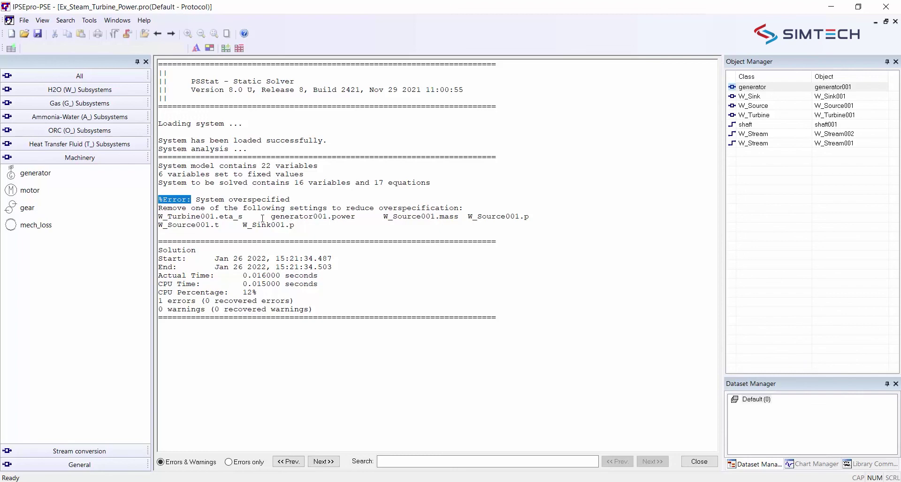
{"action": "left_click", "coordinate": [698, 462]}
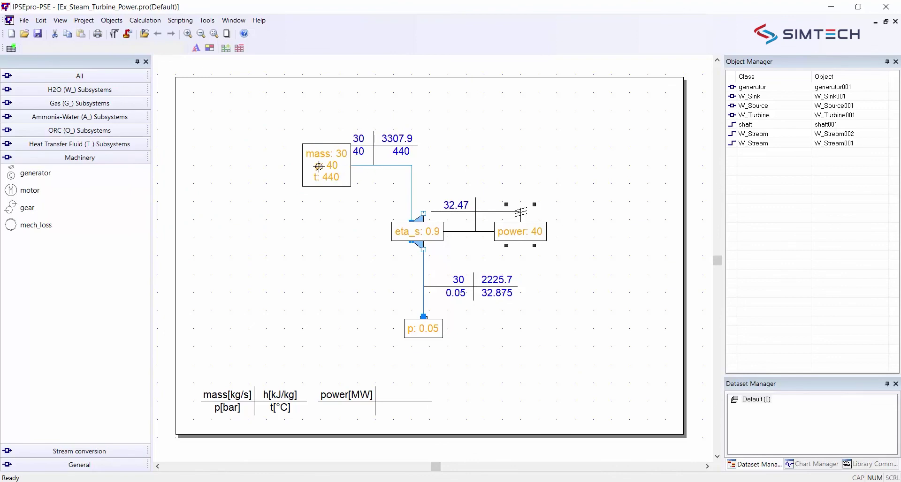
Step: Make the source's live steam mass flow an estimate and solve, reaching 38.49 kg/s and 41.65 on the shaft
{"action": "double_click", "coordinate": [320, 170]}
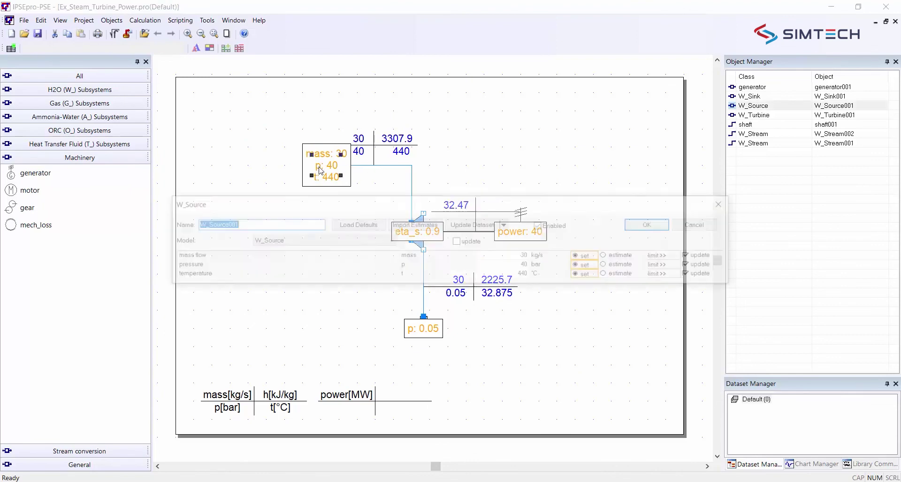
{"action": "left_click", "coordinate": [608, 256]}
{"action": "left_click", "coordinate": [641, 224]}
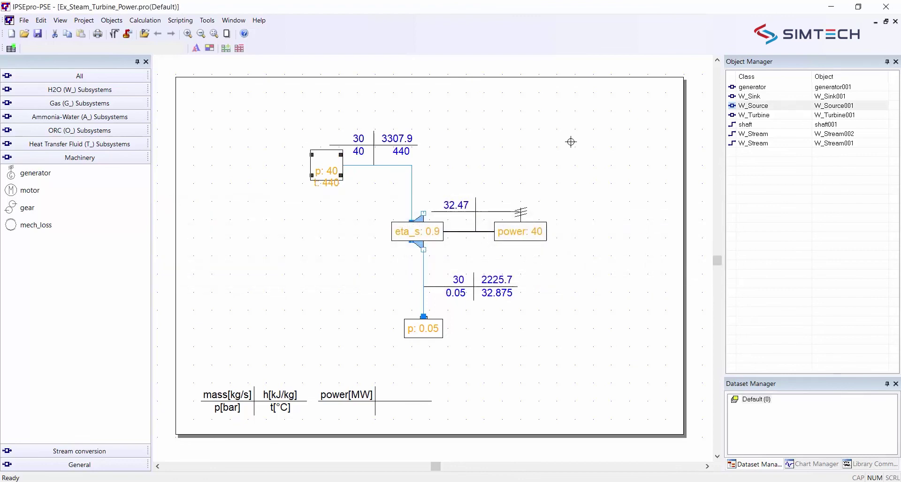
{"action": "left_click", "coordinate": [114, 33]}
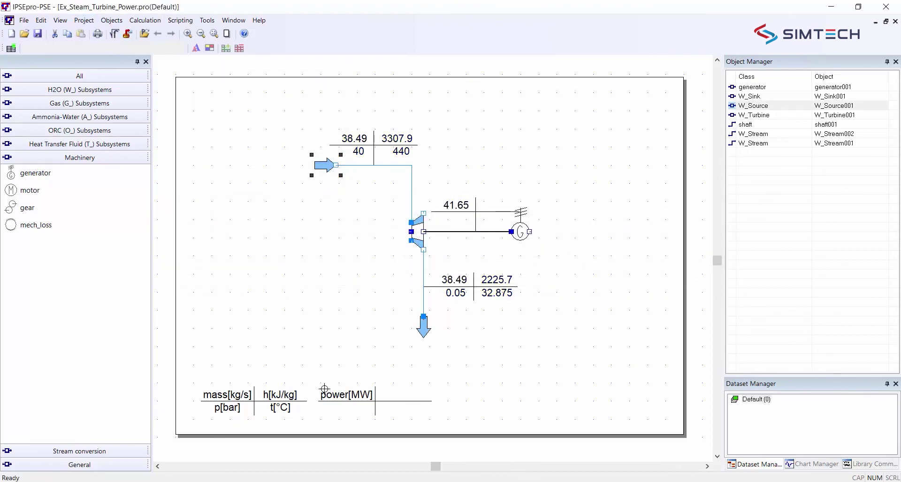